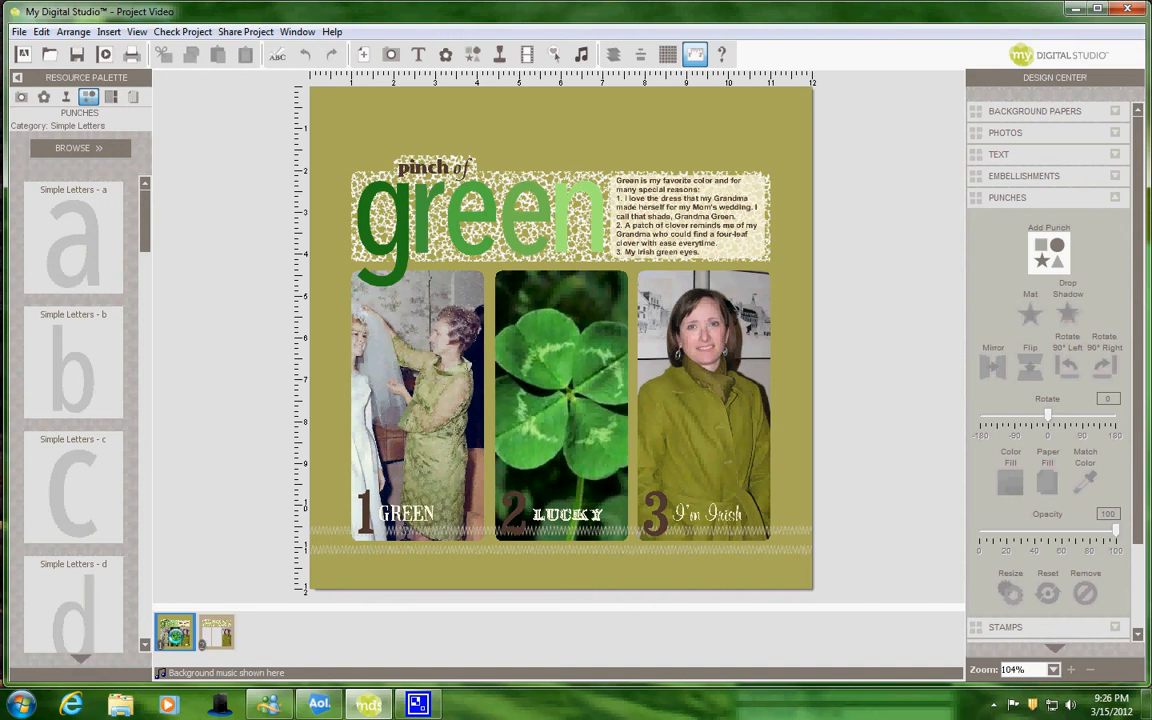
Step: On the second page, fill the empty middle rounded rectangle with the photo named "images" from the Photos papers
left_click(219, 640)
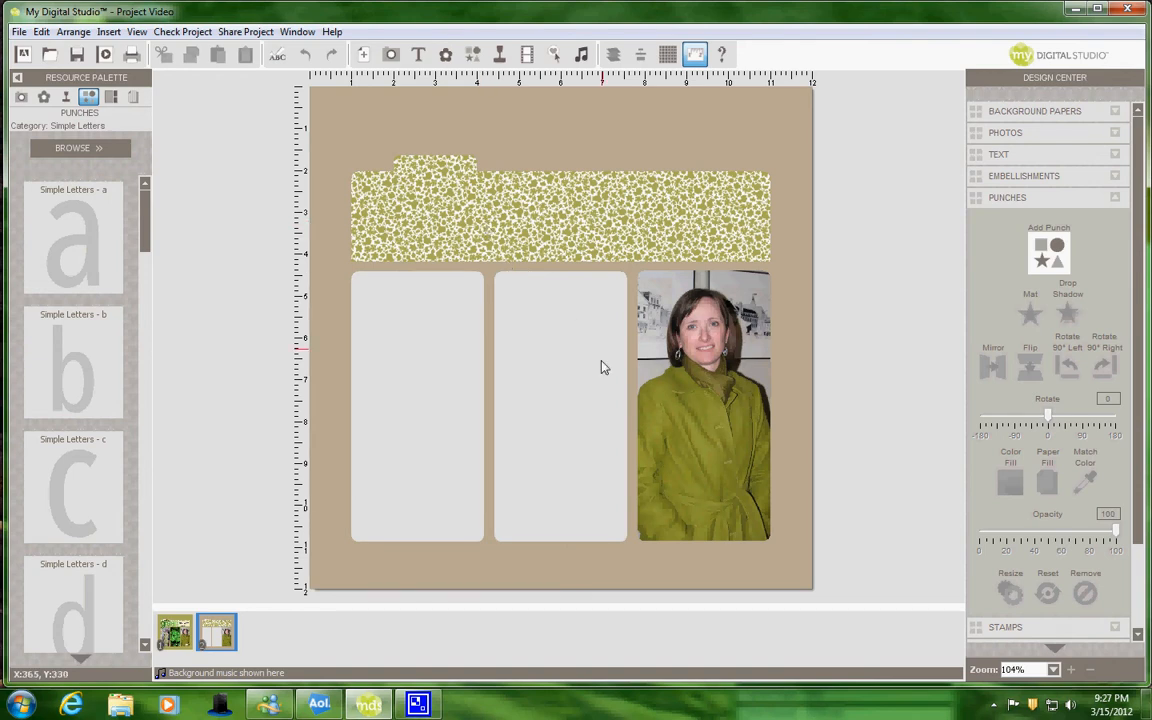
left_click(563, 405)
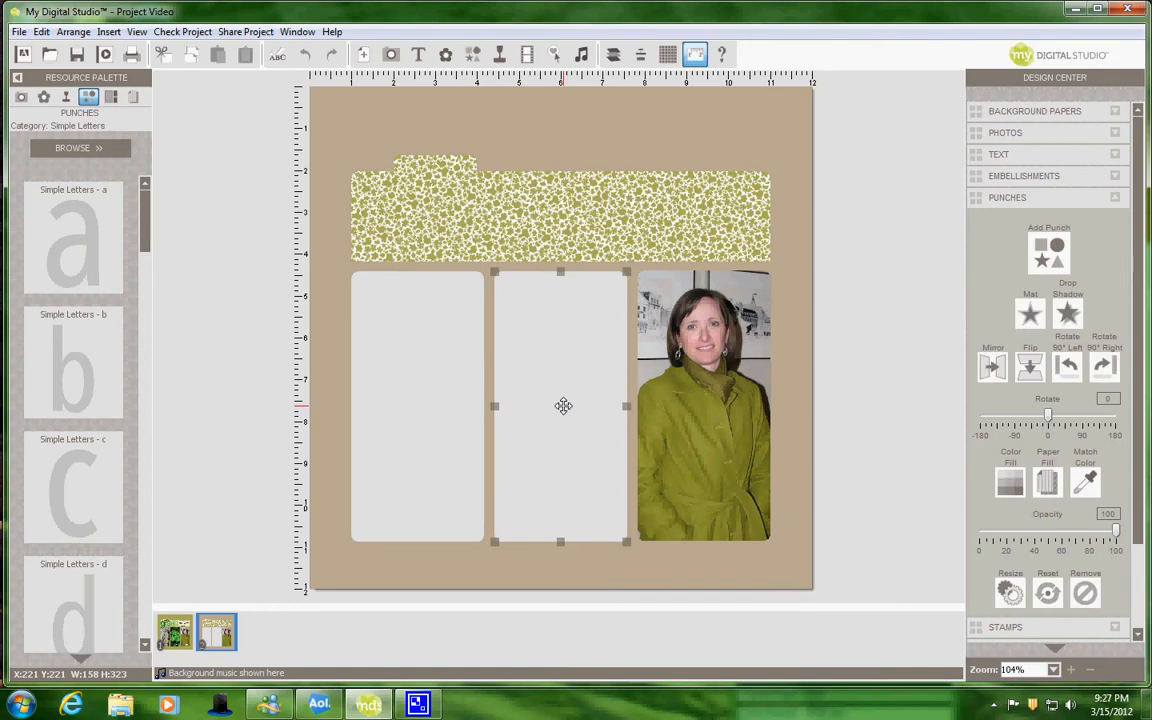
left_click(1048, 484)
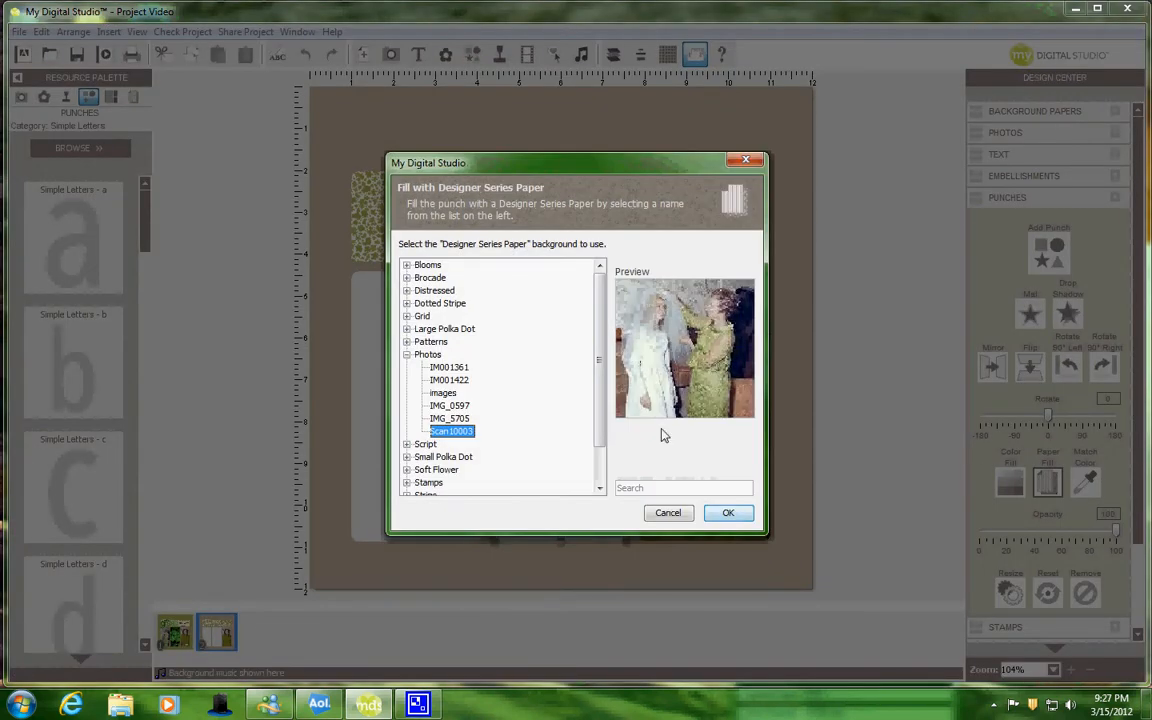
double_click(427, 356)
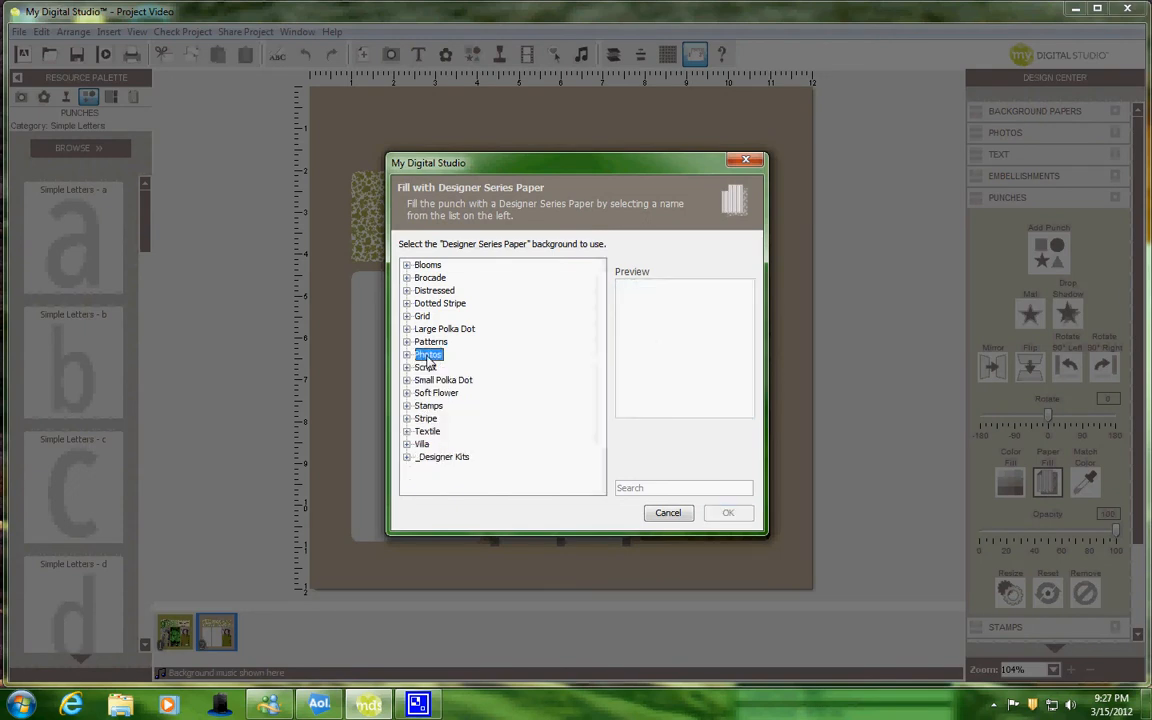
double_click(427, 356)
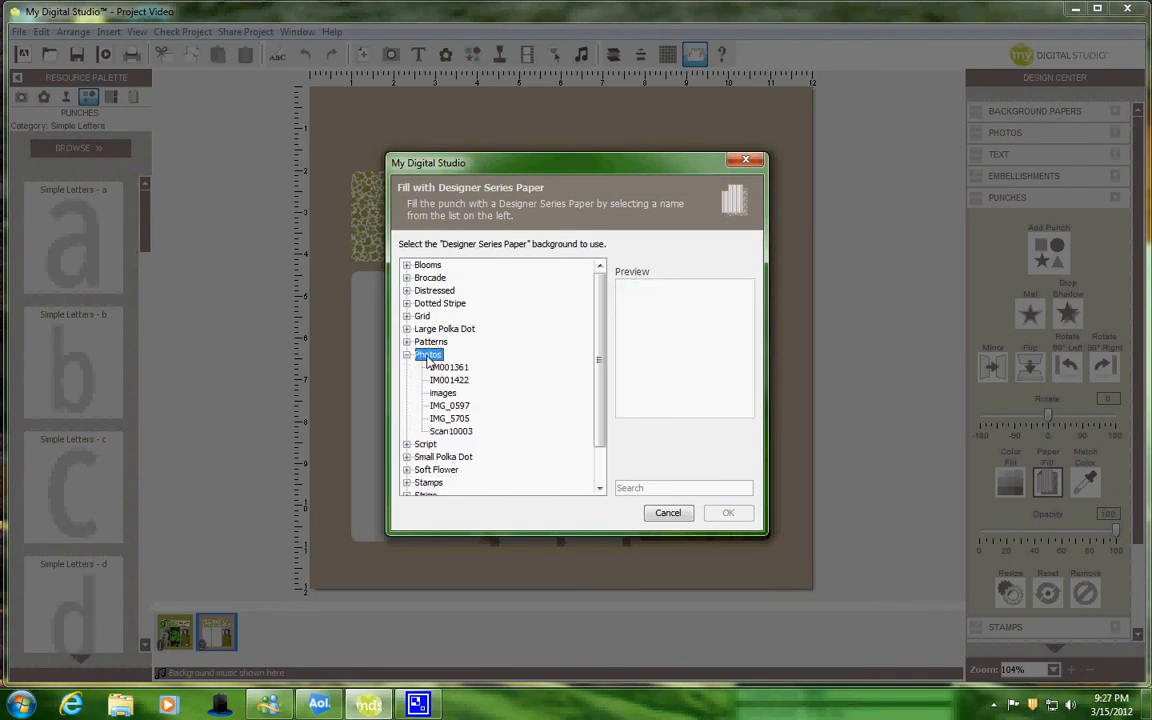
left_click(449, 368)
left_click(449, 381)
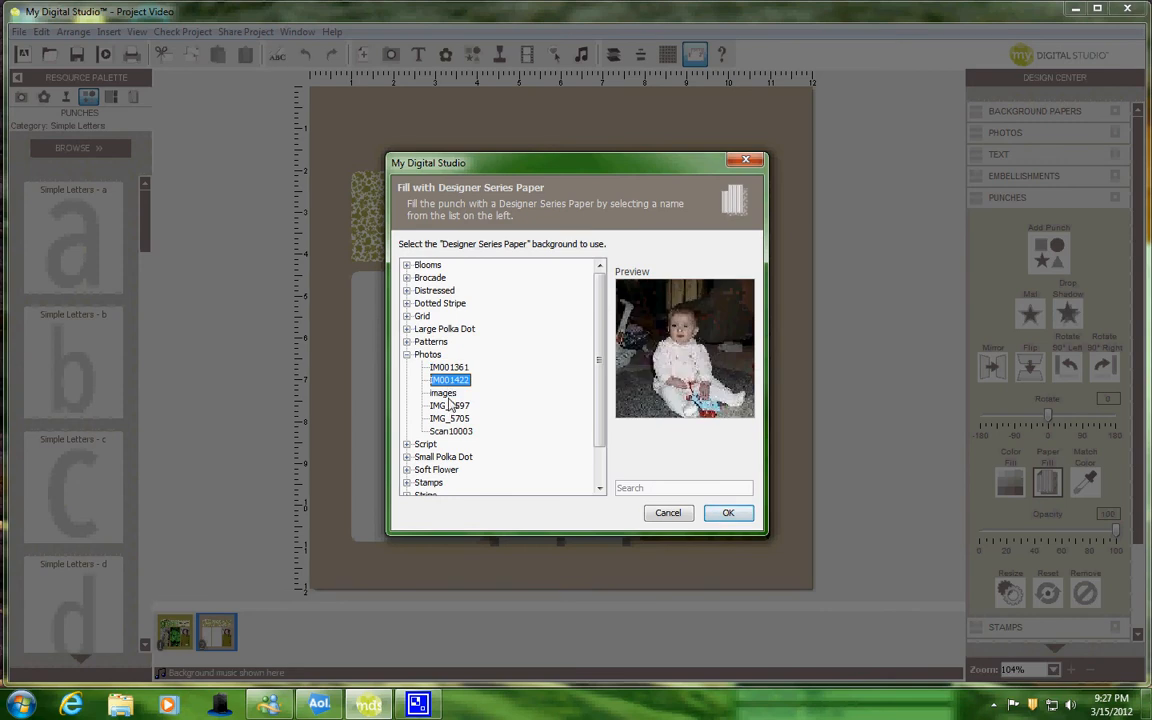
left_click(445, 393)
left_click(450, 406)
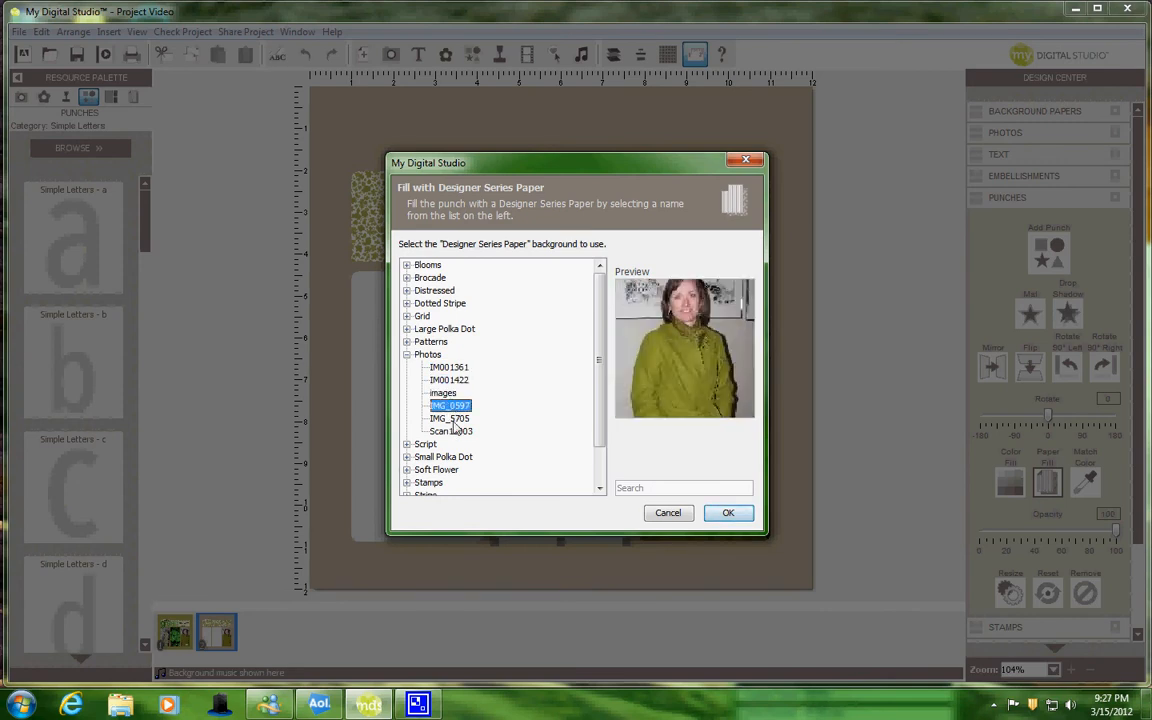
left_click(449, 418)
left_click(452, 431)
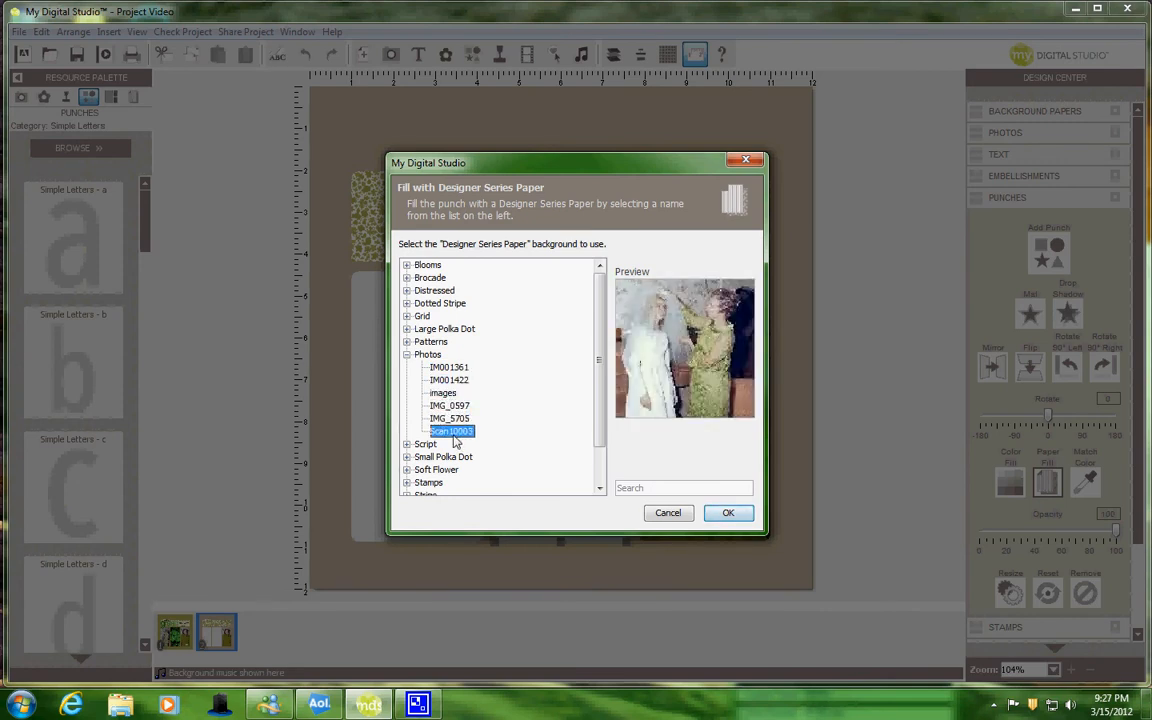
left_click(450, 406)
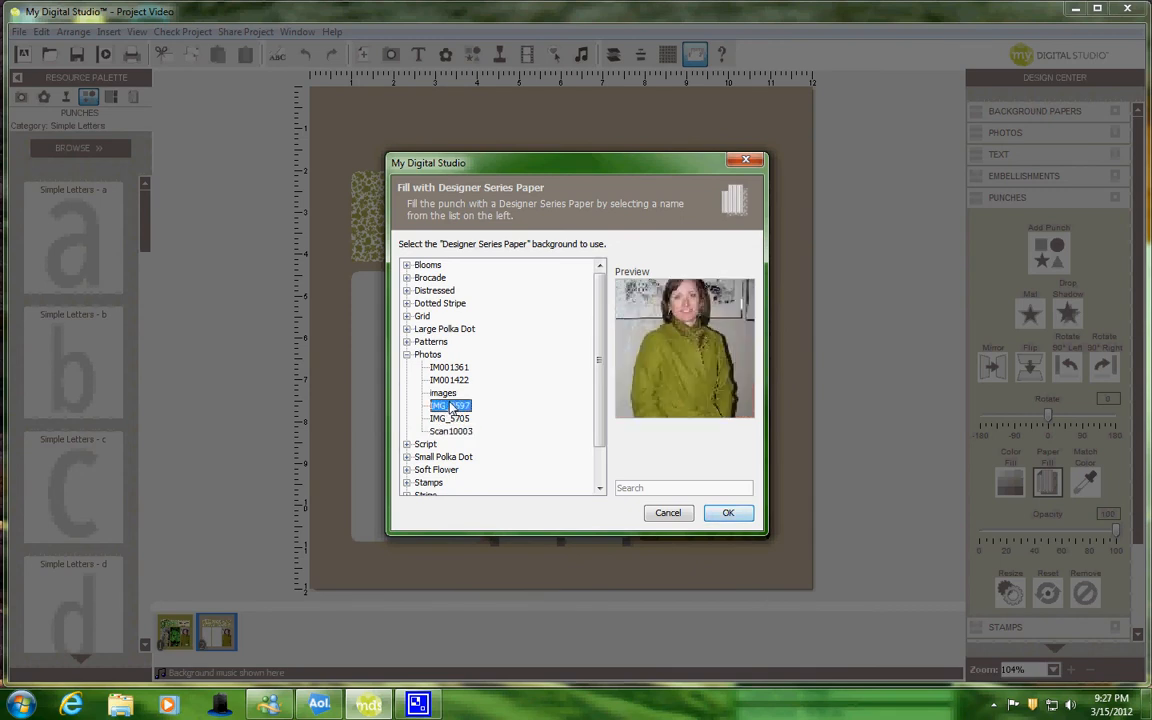
left_click(443, 393)
left_click(744, 517)
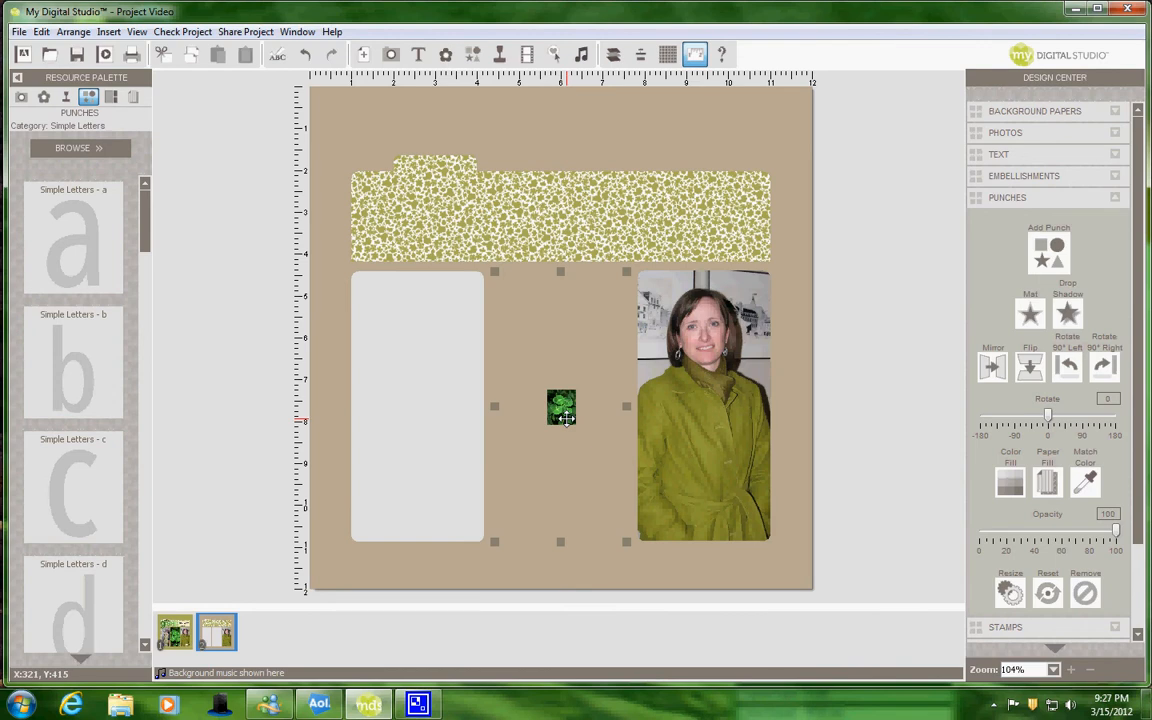
Step: Enlarge the clover photo inside the middle punch until it covers the whole shape
double_click(561, 408)
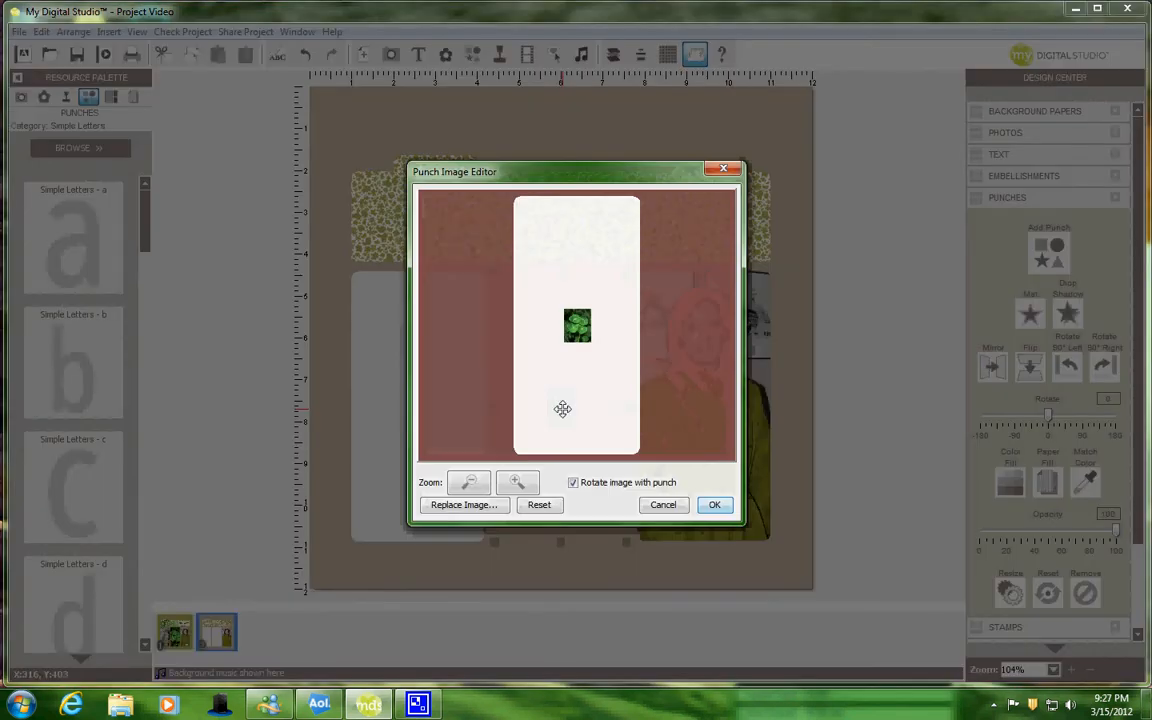
left_click_drag(516, 484, 516, 484)
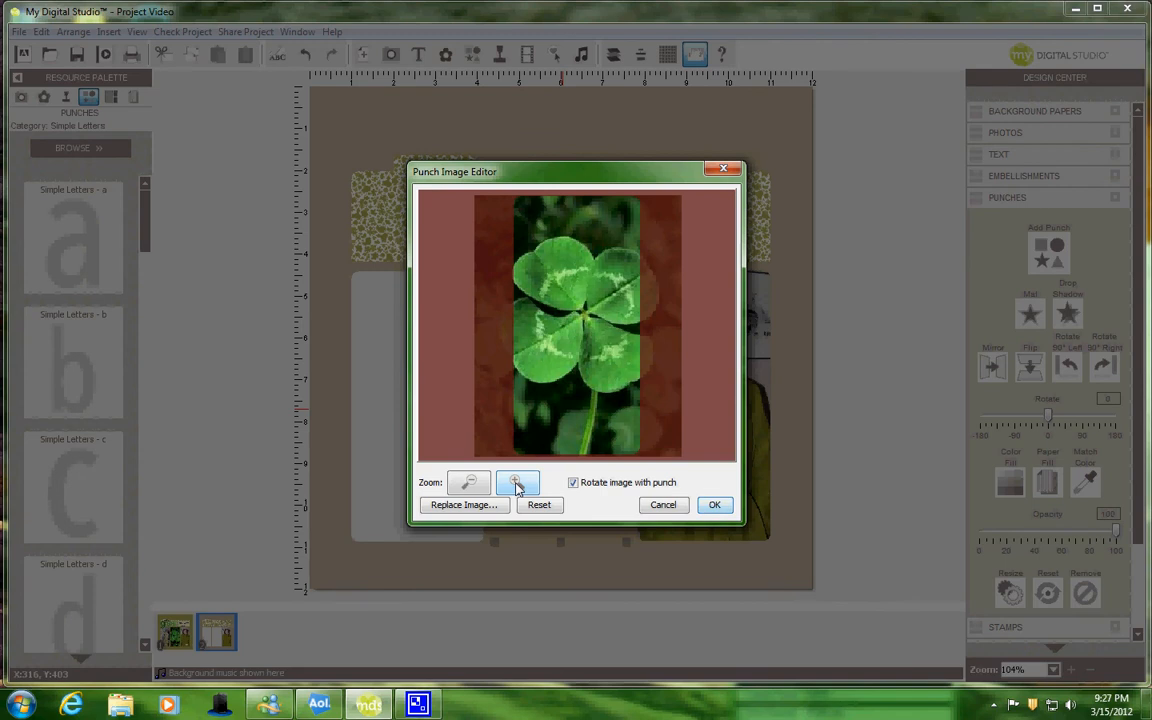
left_click(714, 504)
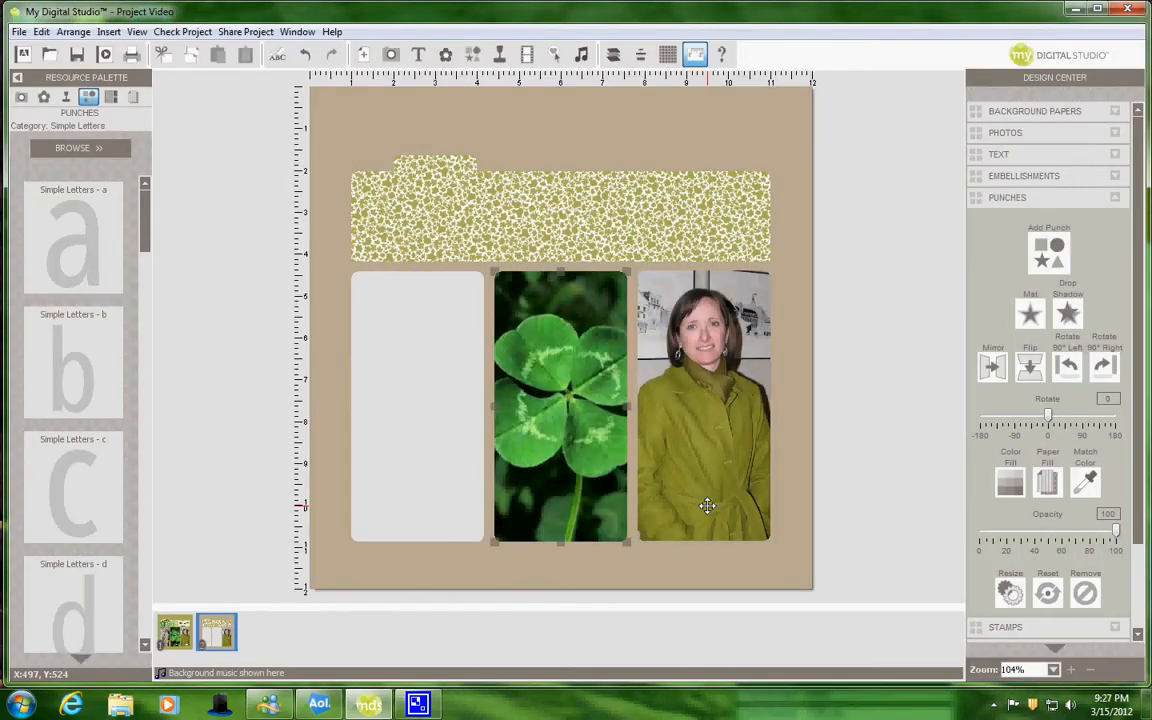
Step: Fill the empty rounded rectangle beside the clover with the photo Scan10003
left_click(406, 391)
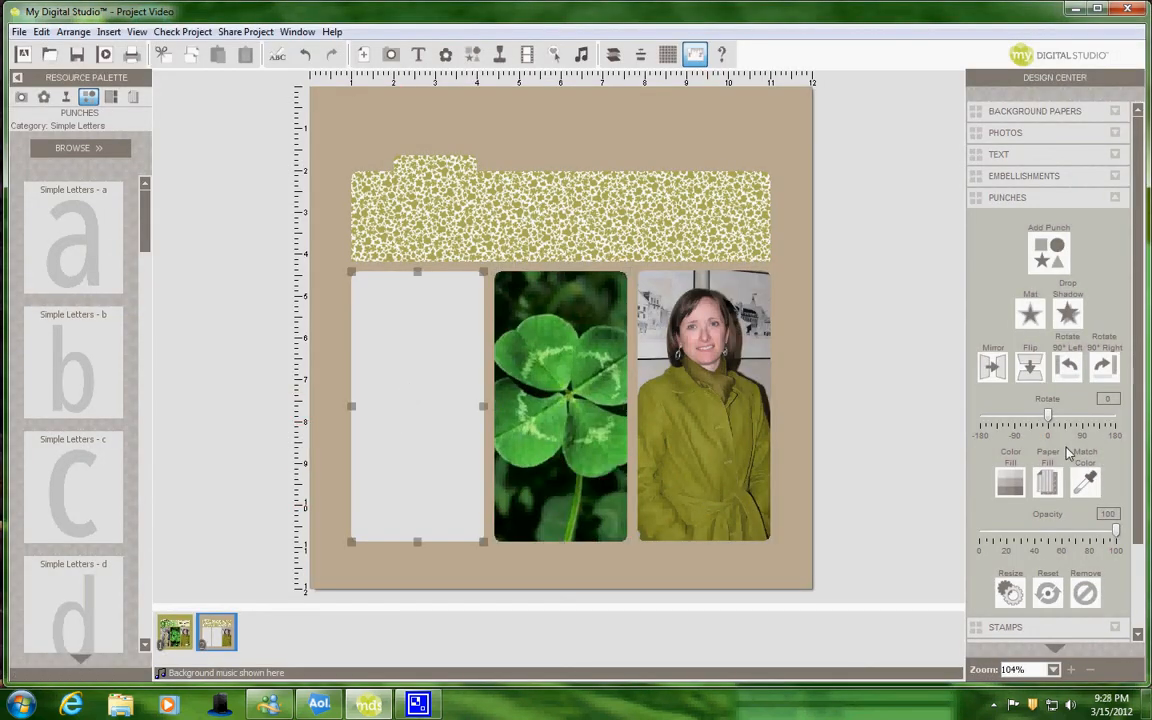
left_click(1050, 482)
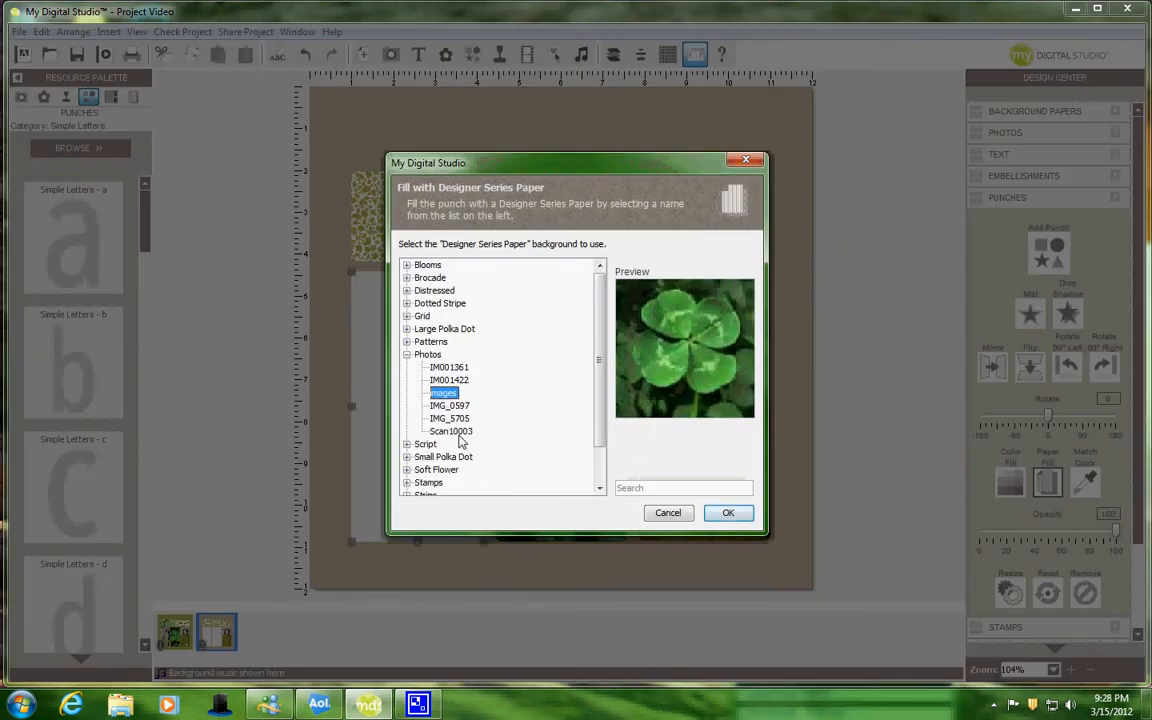
left_click(452, 431)
left_click(728, 512)
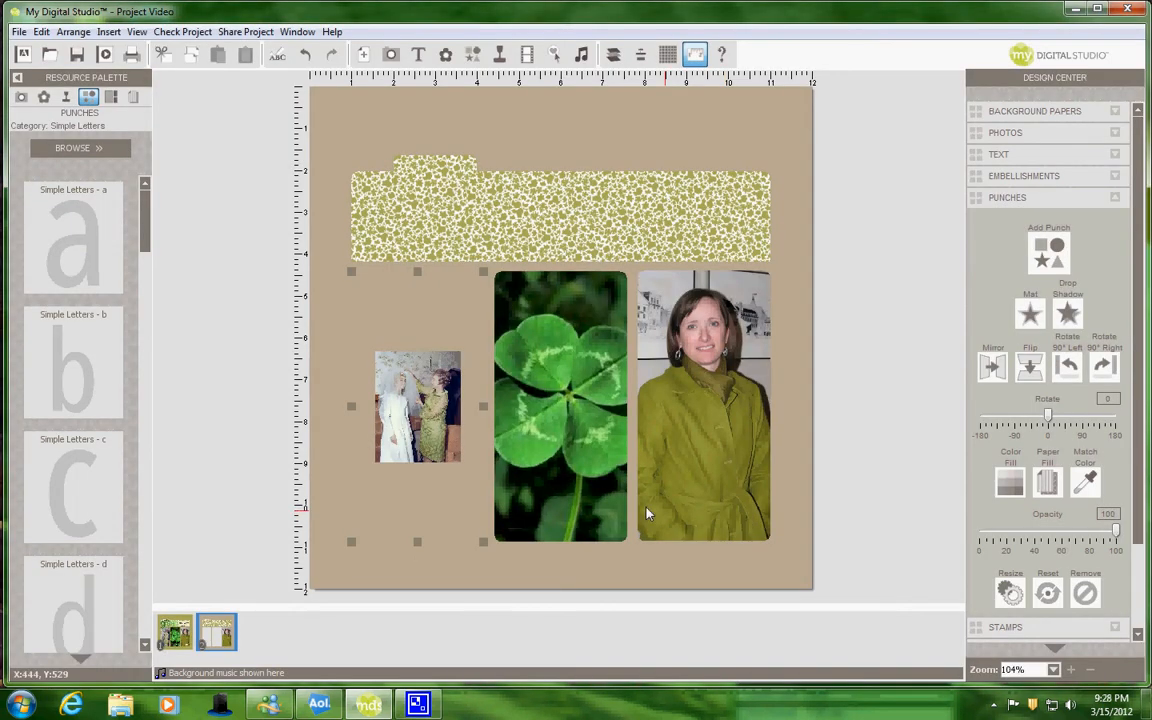
Step: Enlarge the wedding photo until it covers its punch, and shift it slightly left within the shape
double_click(418, 422)
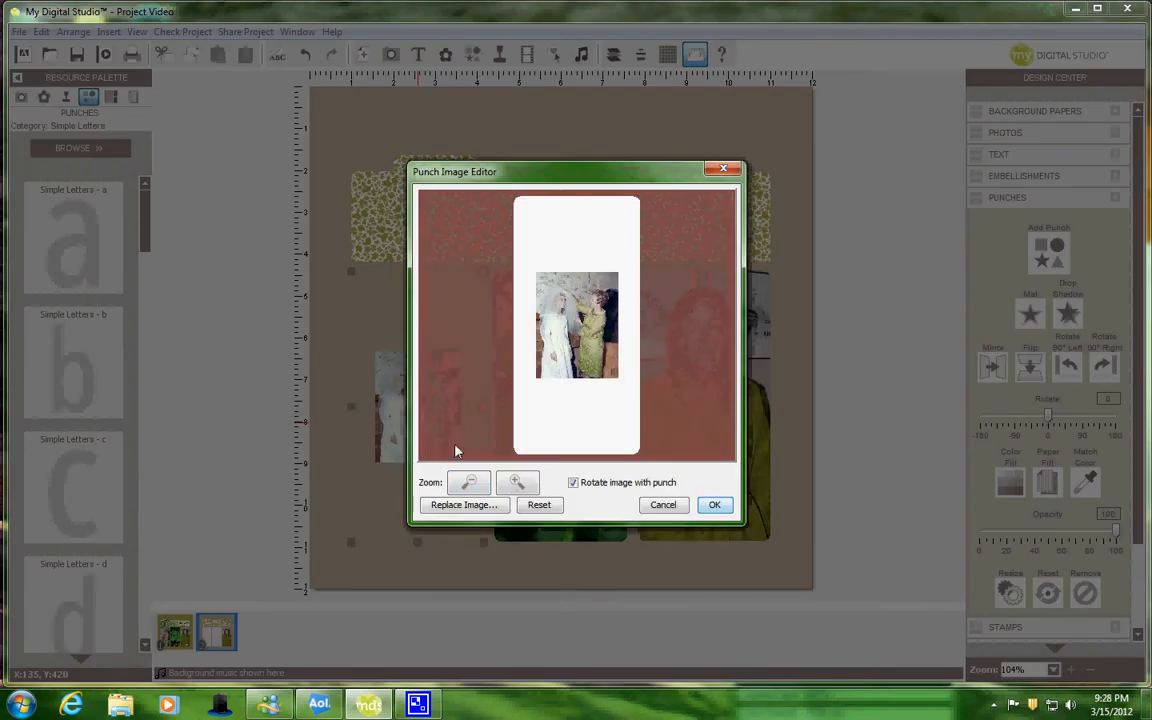
left_click(516, 483)
left_click(521, 486)
left_click(521, 486)
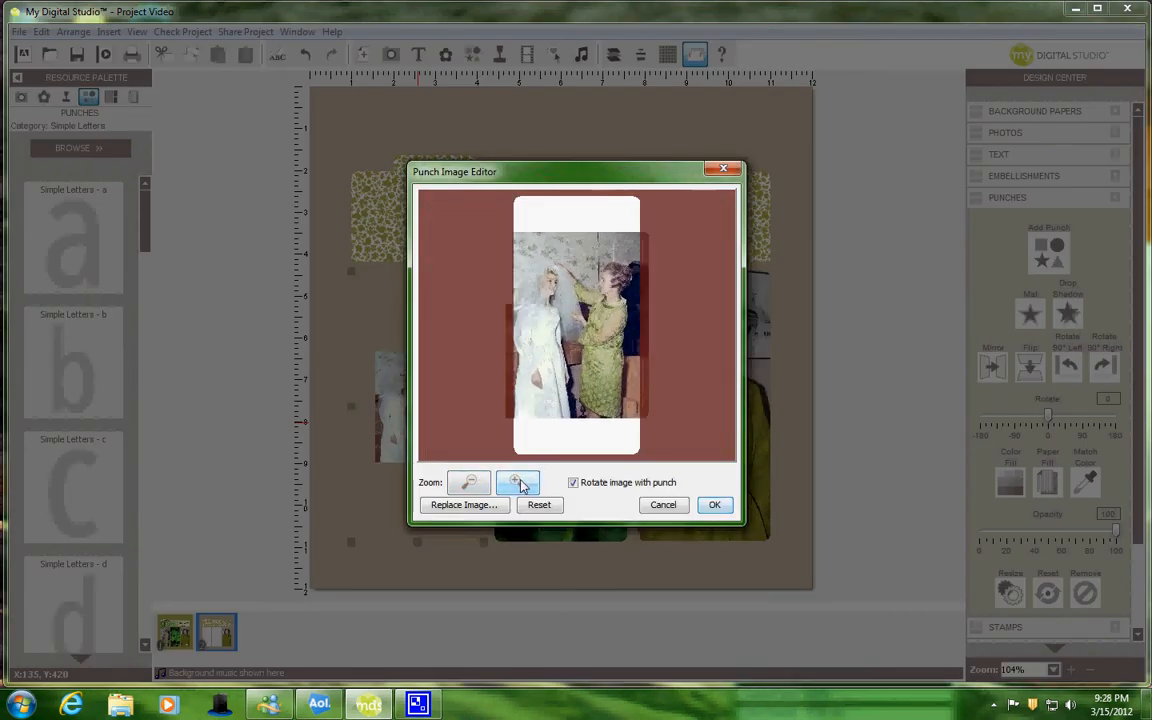
left_click(521, 486)
left_click(521, 486)
left_click(521, 486)
left_click(521, 486)
left_click(521, 486)
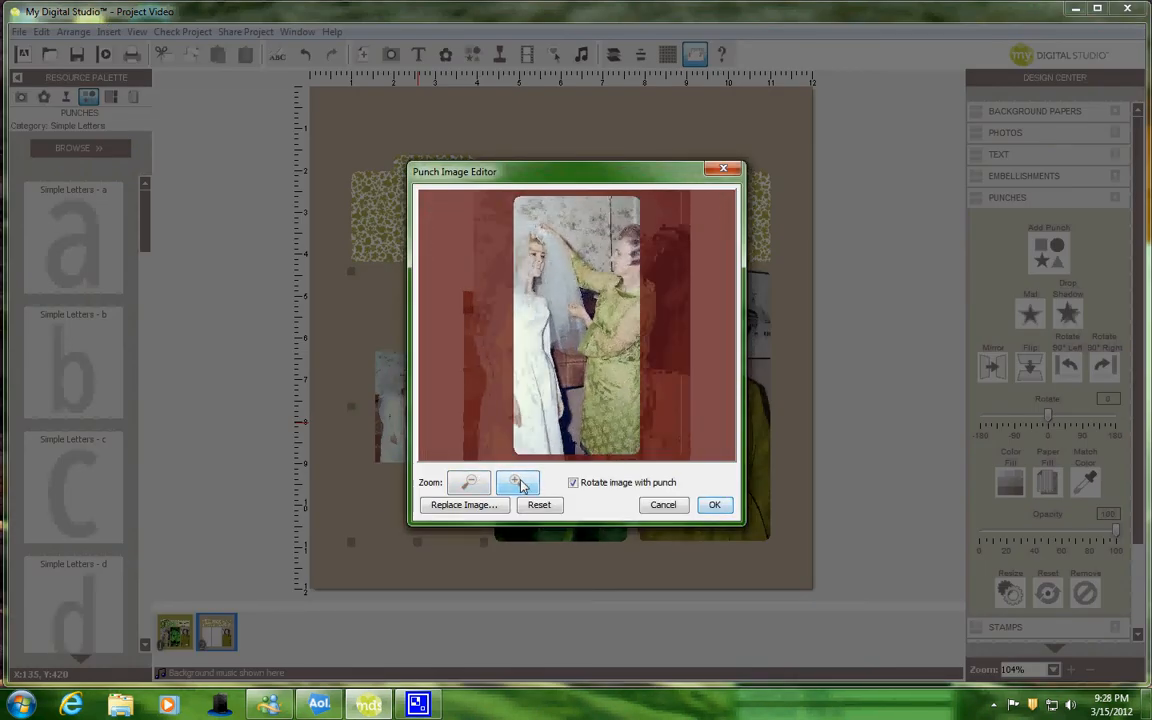
left_click_drag(567, 399, 557, 396)
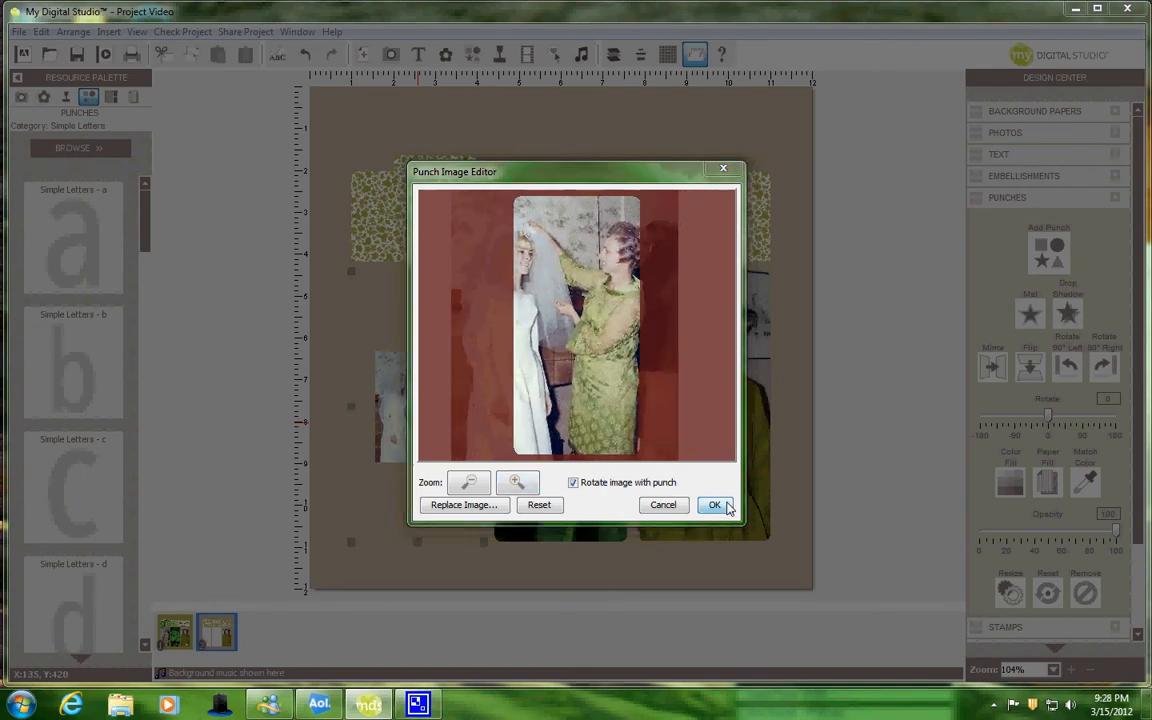
left_click(729, 505)
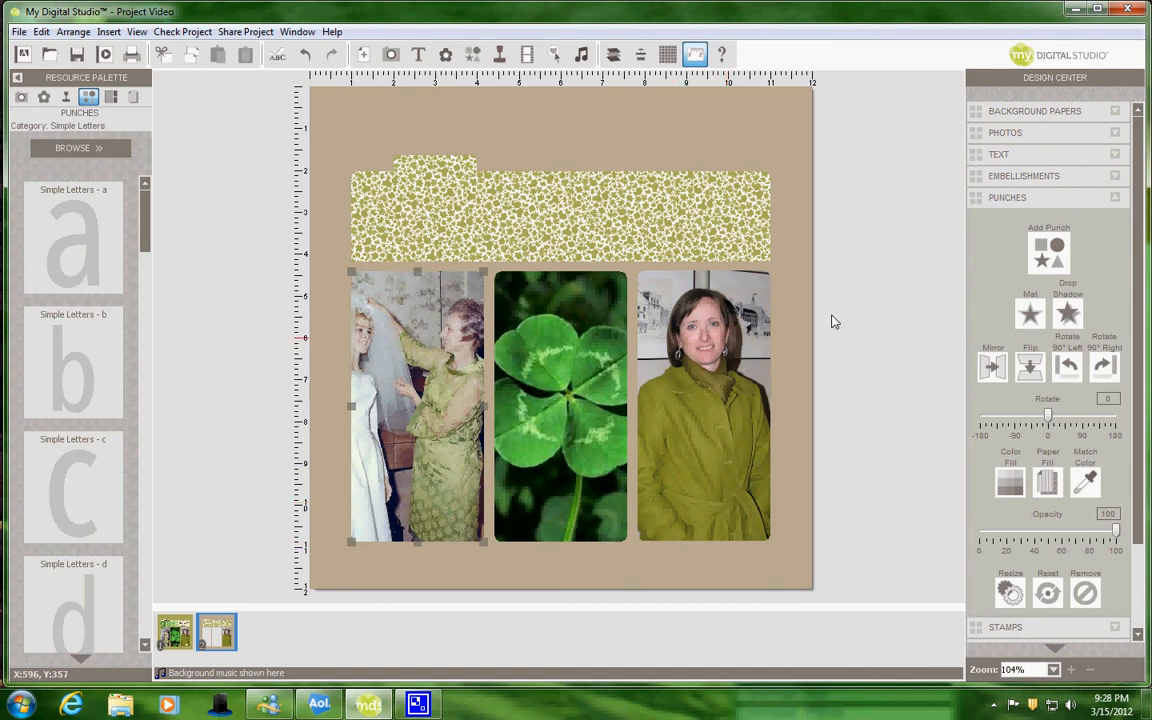
Step: Place the Simple Letters punches g, r, e, e and n over the patterned title strip to spell "green"
scroll(65, 430, "down", 4)
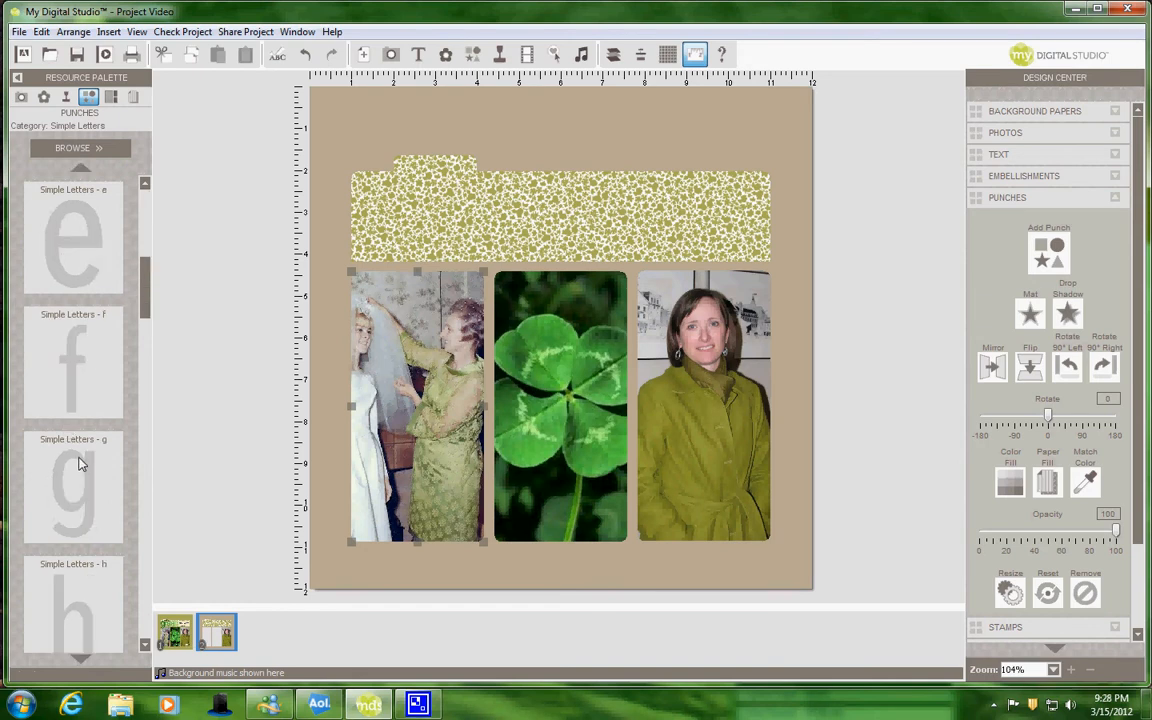
left_click_drag(78, 465, 408, 265)
left_click_drag(72, 294, 472, 231)
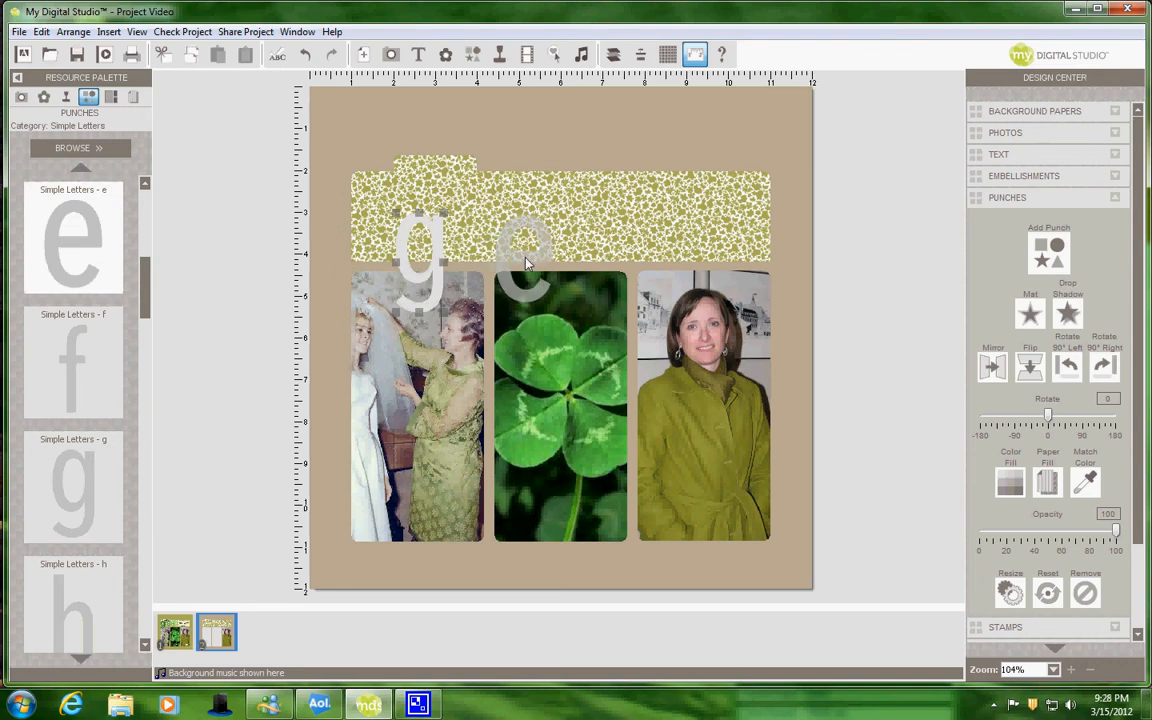
left_click_drag(77, 248, 577, 258)
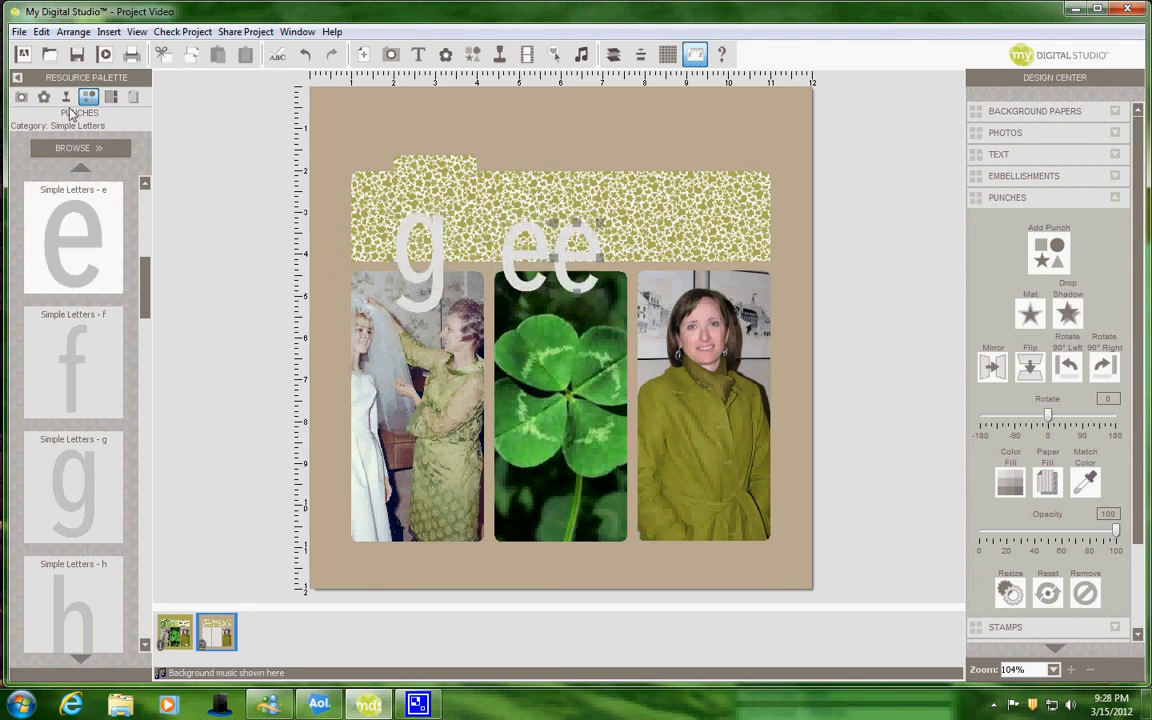
scroll(80, 362, "down", 4)
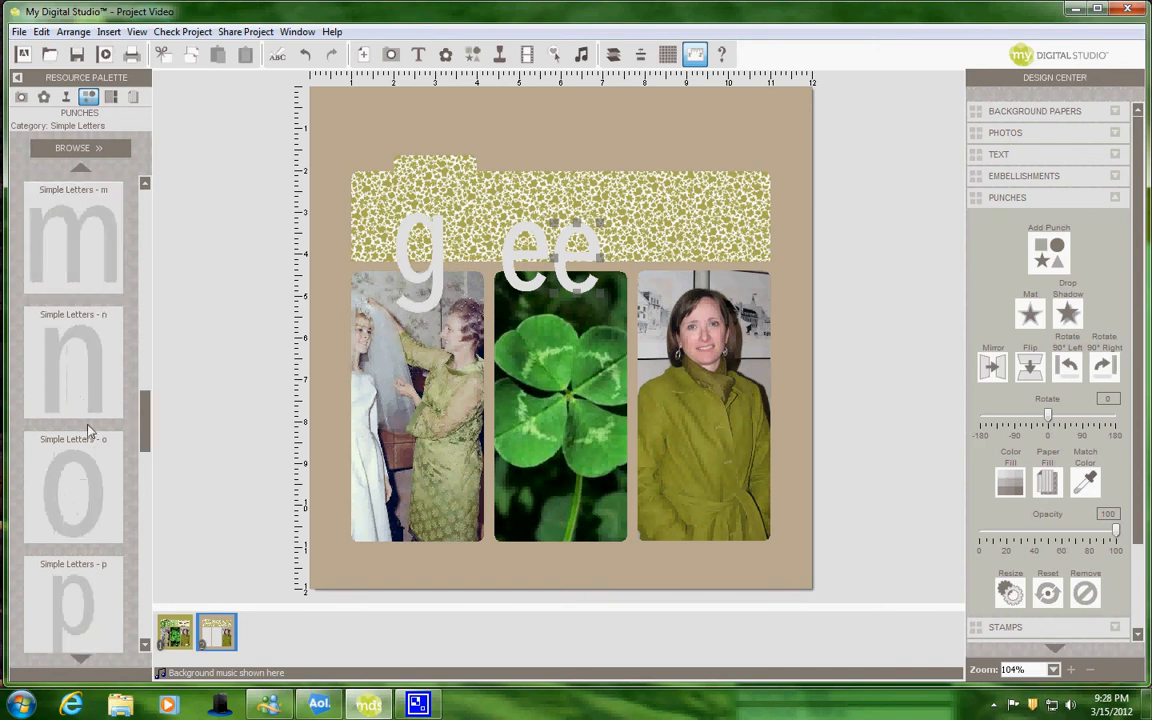
left_click_drag(78, 382, 634, 262)
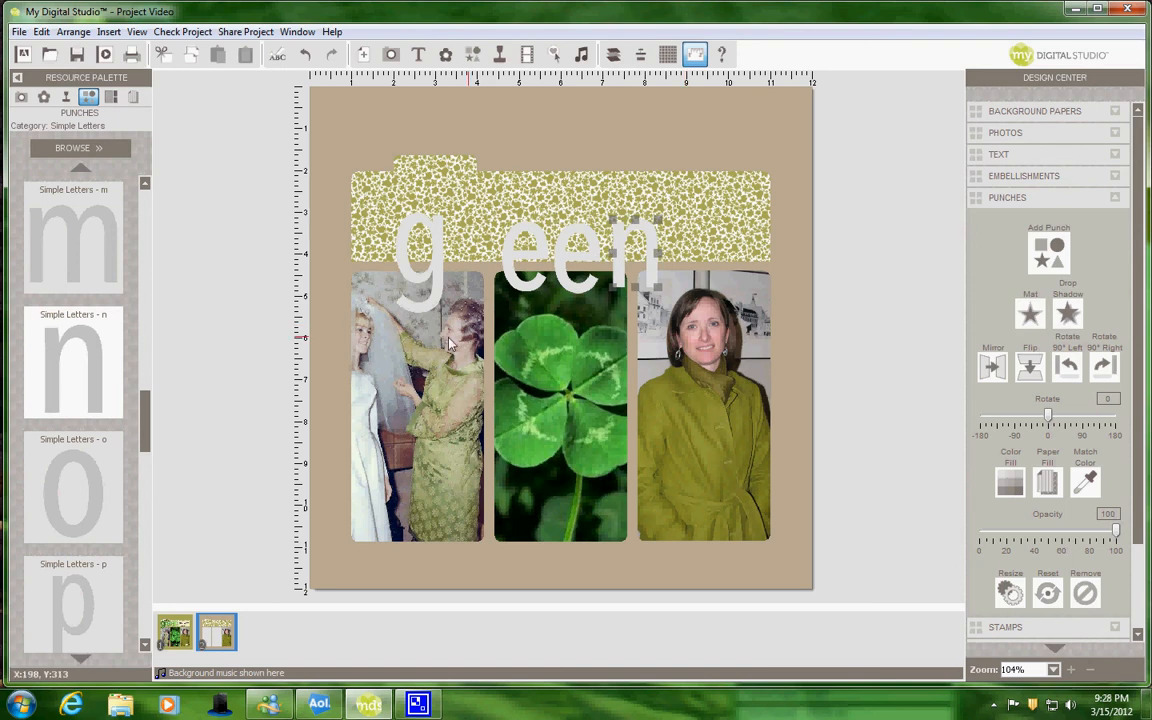
scroll(110, 399, "down", 4)
scroll(93, 399, "up", 2)
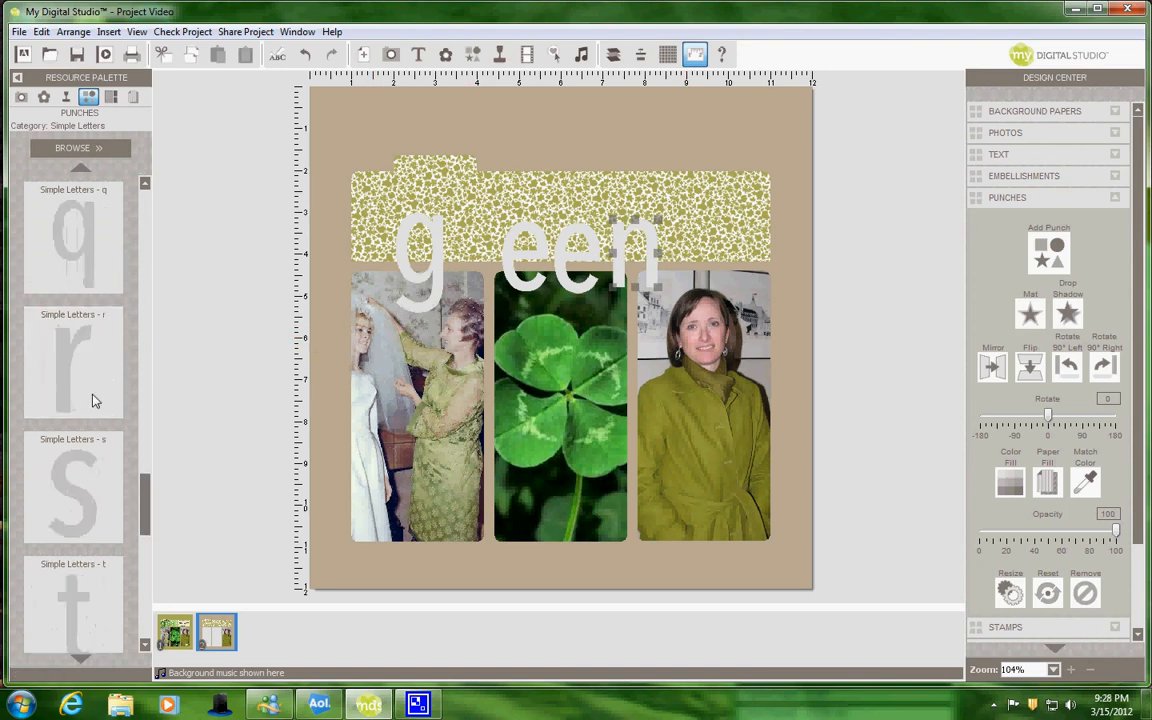
left_click_drag(110, 360, 480, 251)
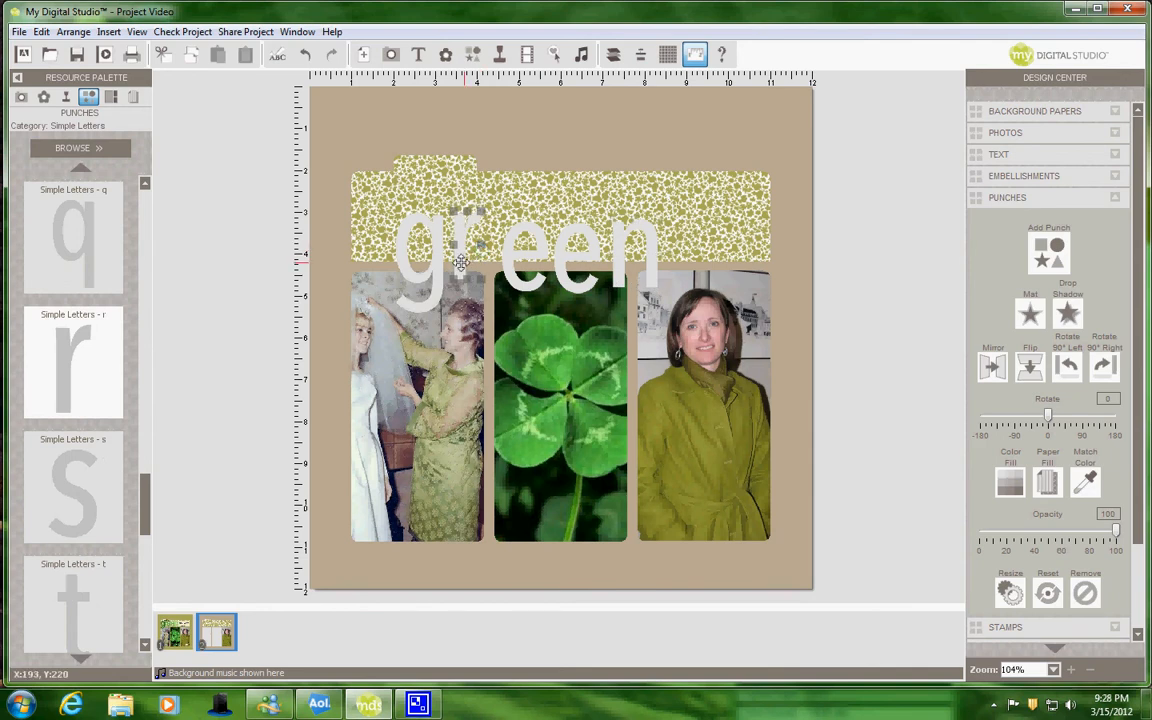
Step: Align the five letters of "green" by their tops and move them together up to the left end of the patterned strip
left_click(414, 262)
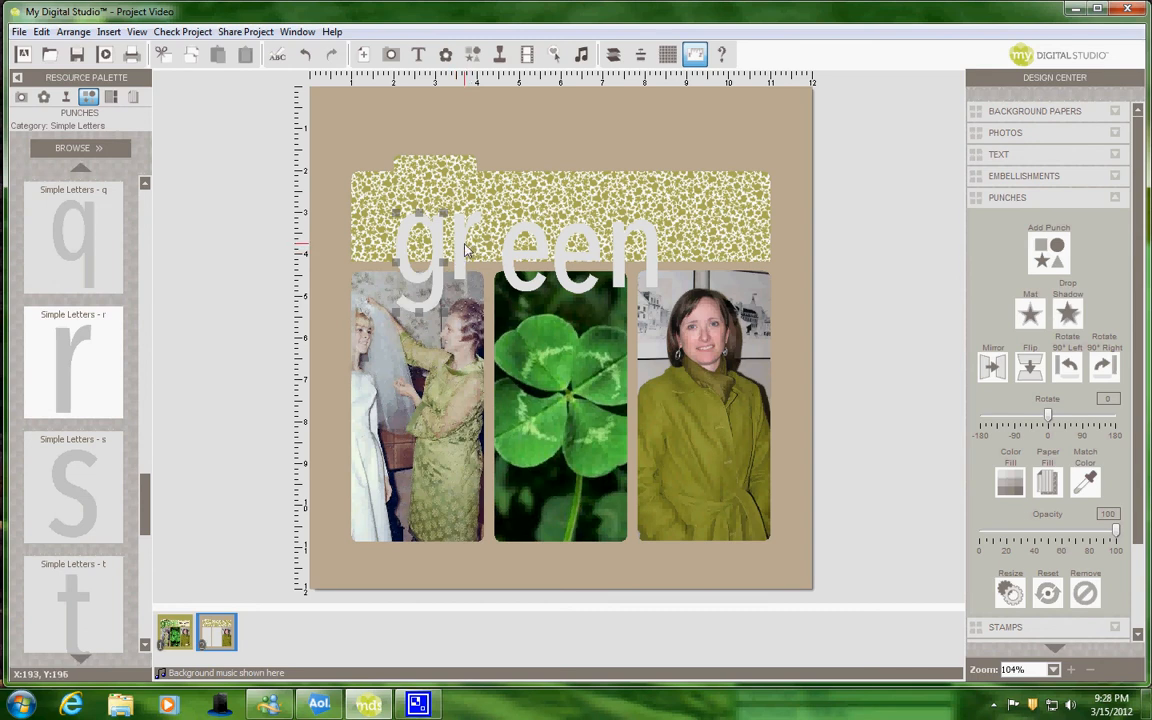
left_click(465, 249, "ctrl")
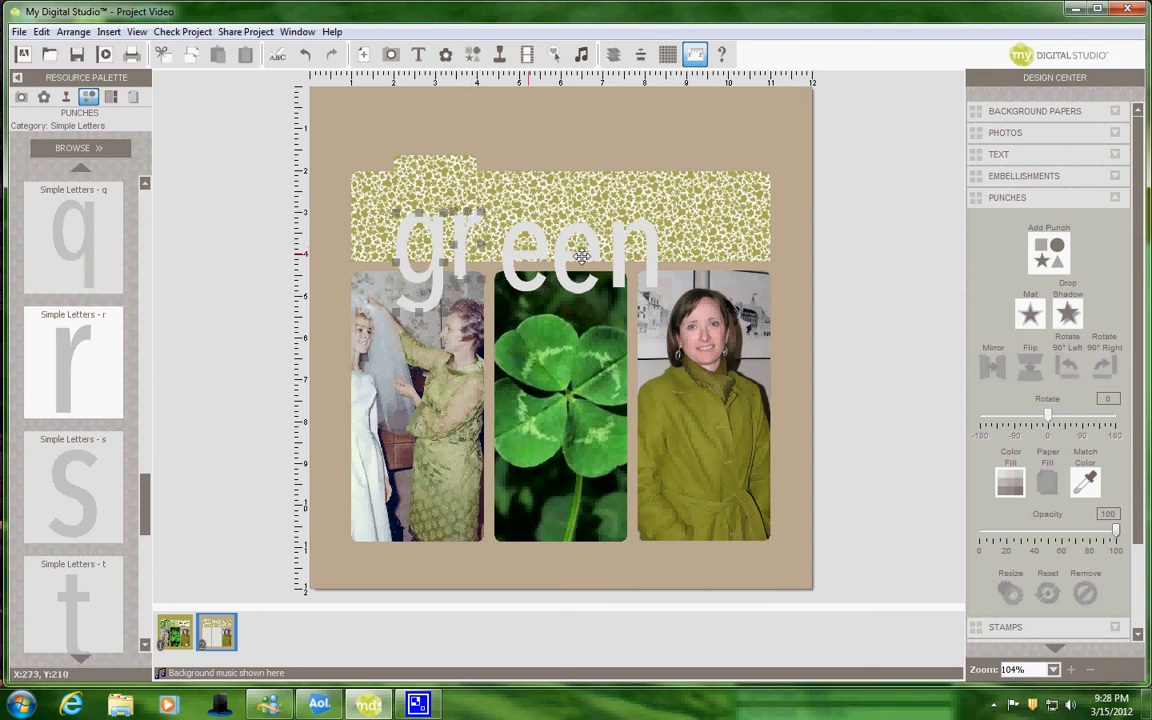
left_click(528, 255, "ctrl")
left_click(584, 258, "ctrl")
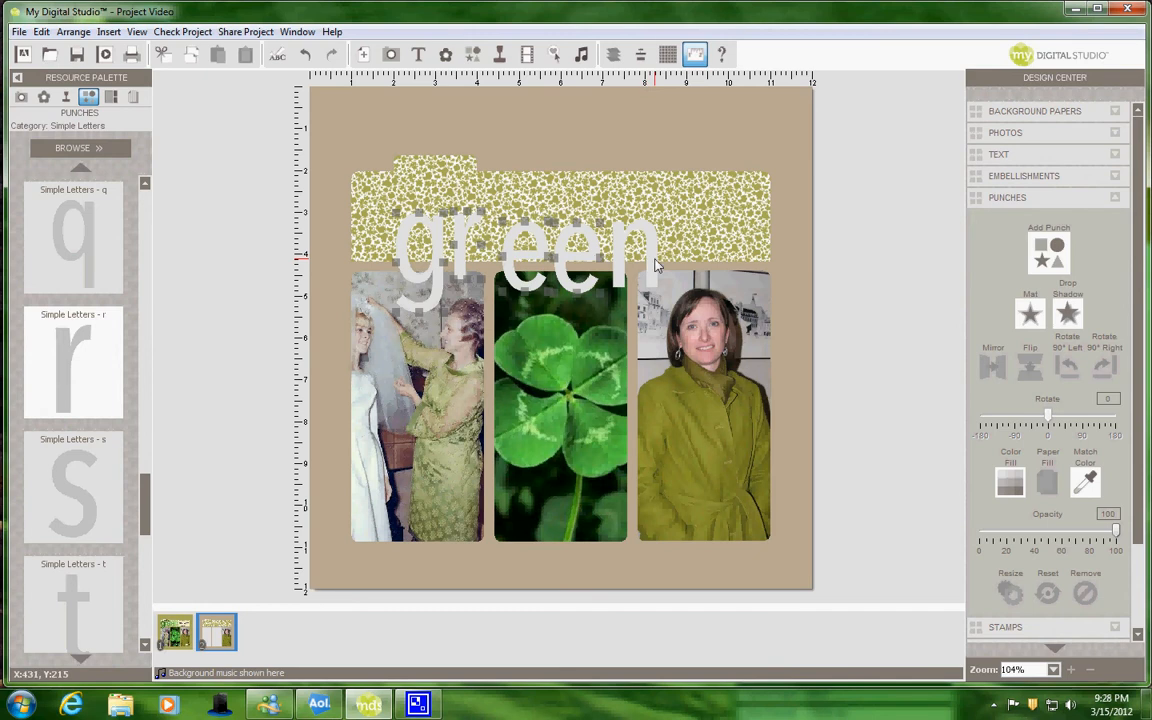
left_click(654, 260, "ctrl")
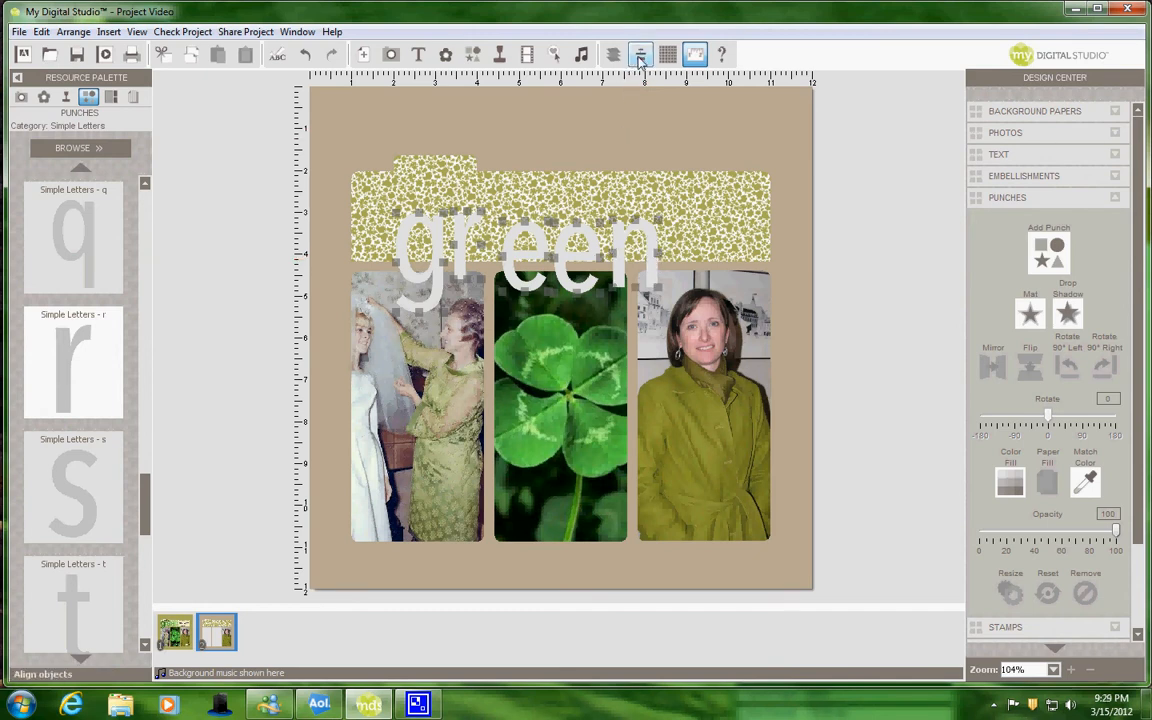
left_click(640, 54)
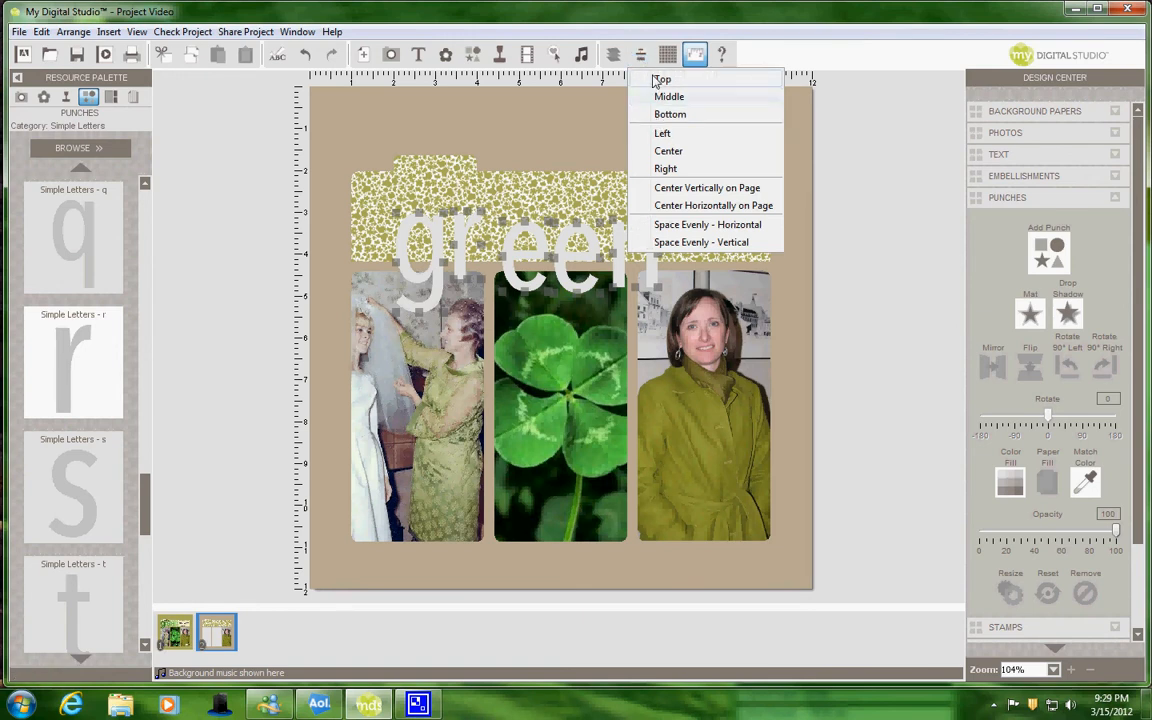
left_click(658, 79)
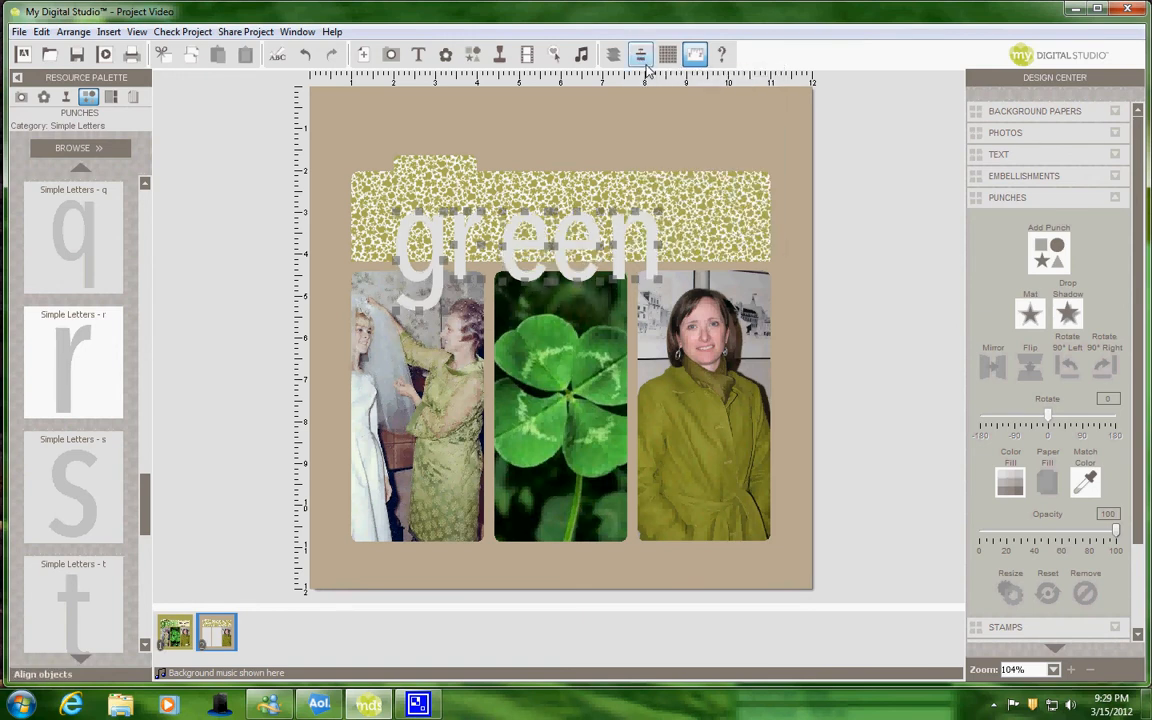
left_click_drag(577, 238, 540, 210)
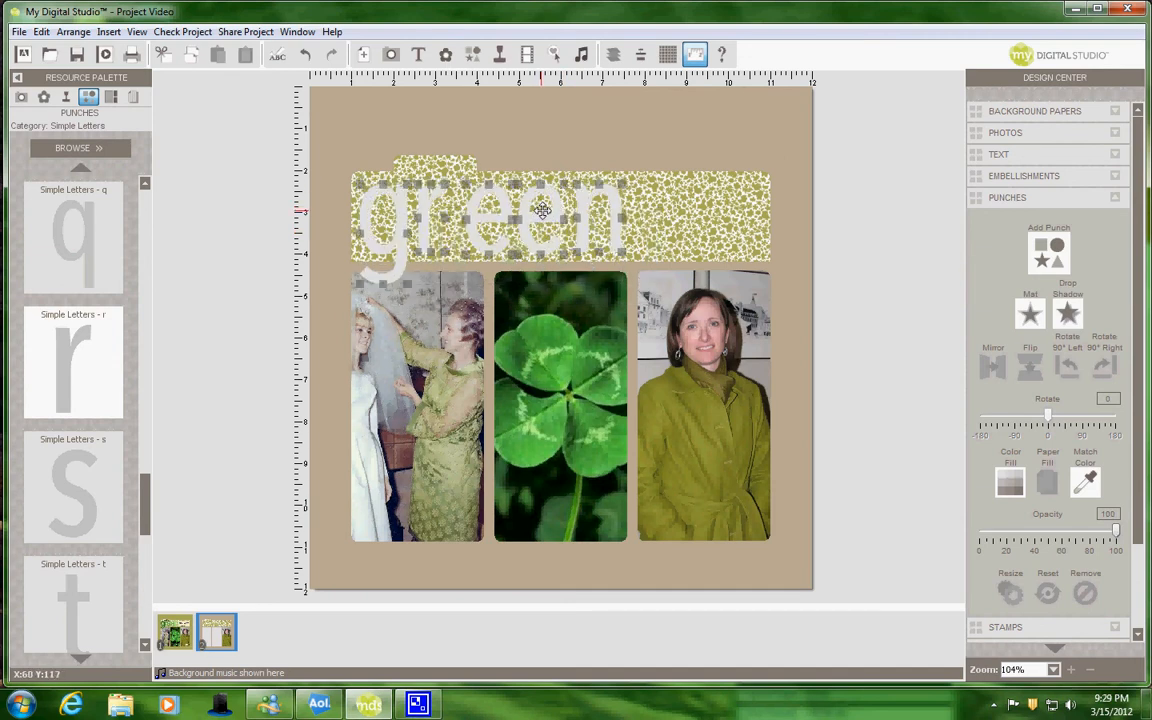
Step: Space the five selected title letters evenly in the horizontal direction
left_click(640, 55)
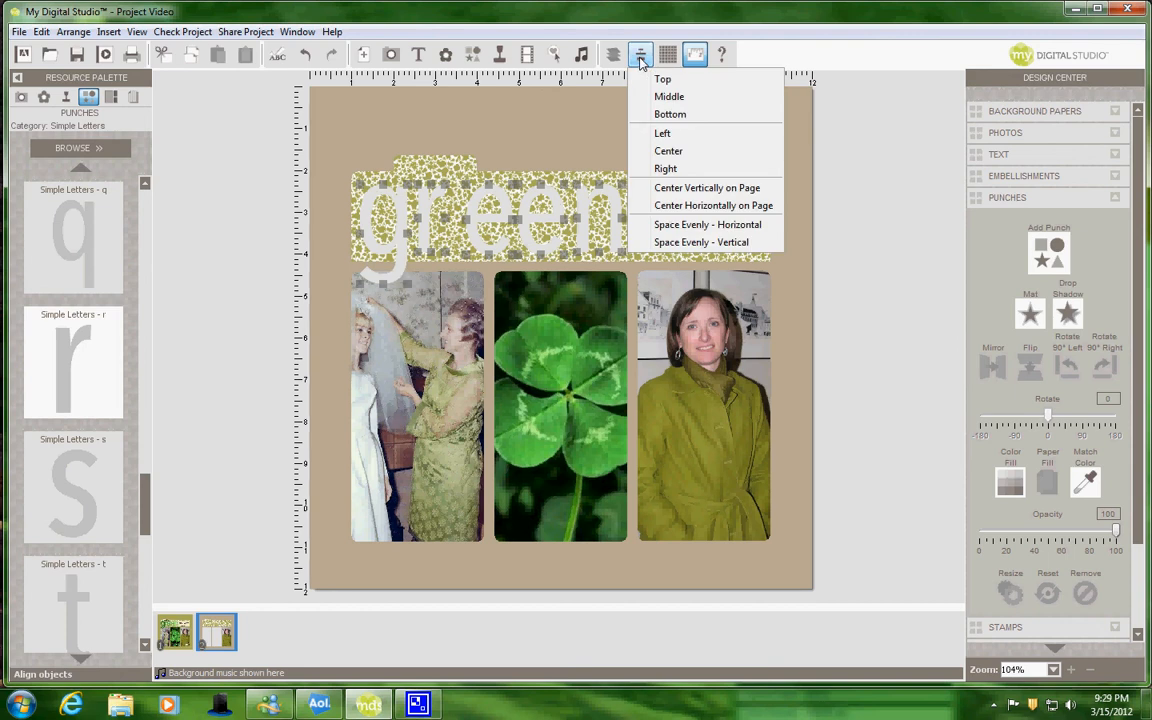
left_click(671, 225)
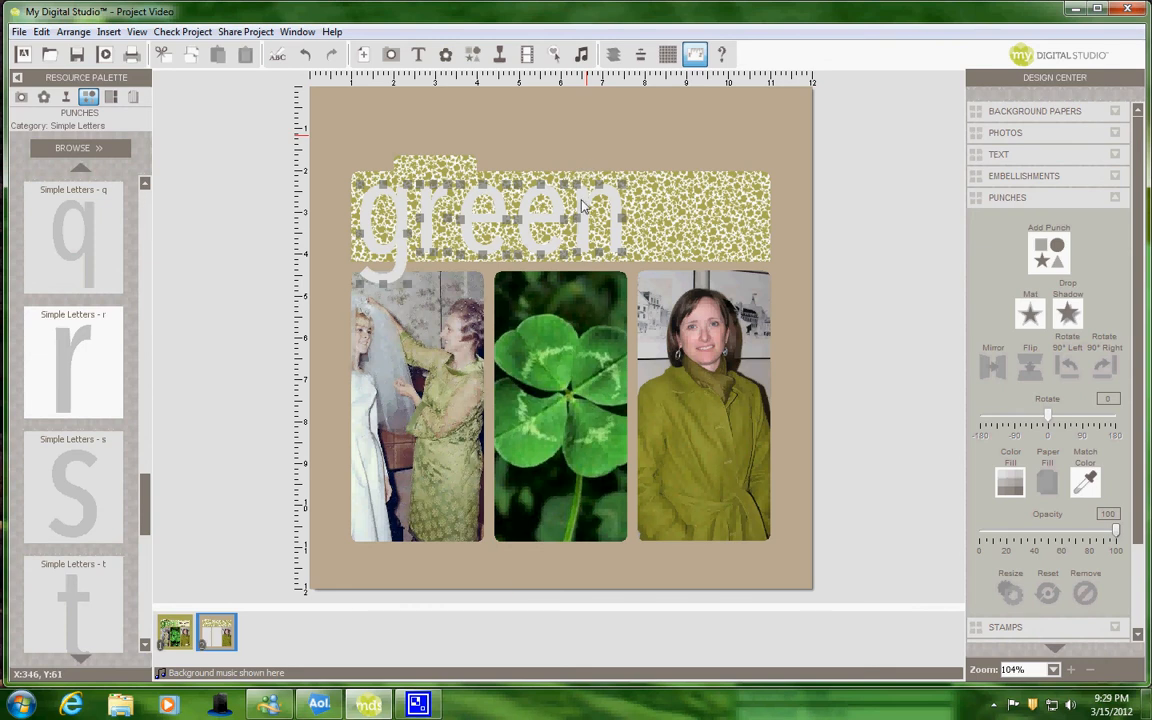
left_click(586, 136)
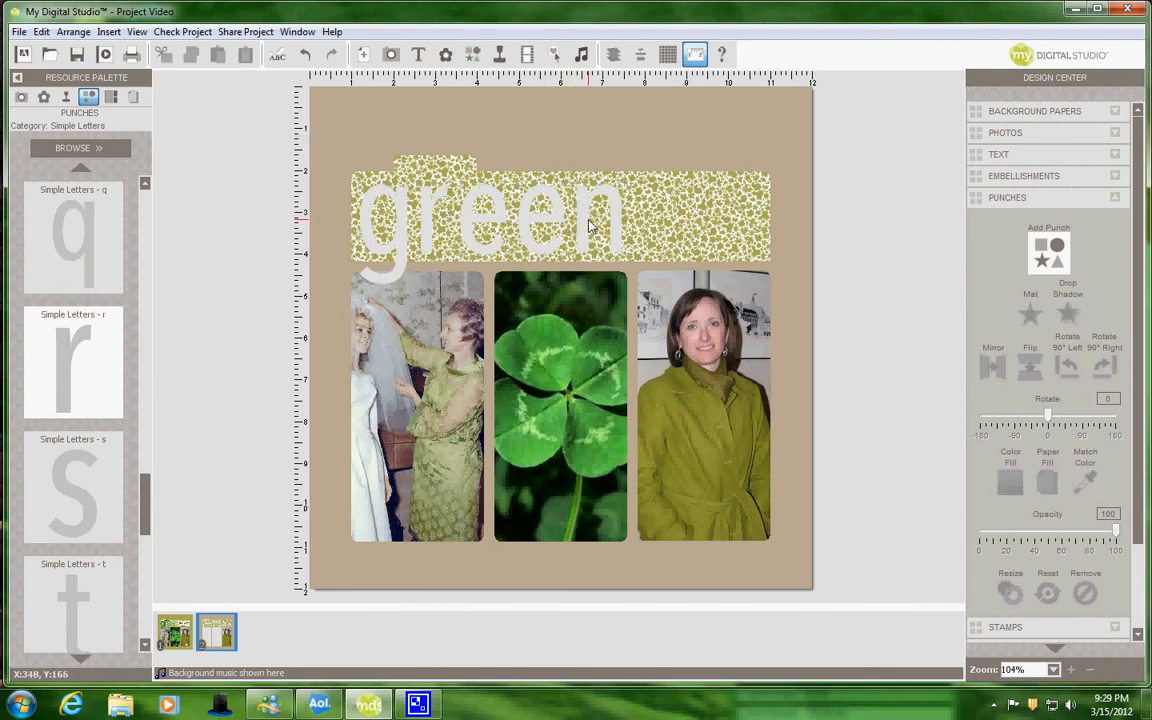
Step: Nudge the letter n left to X 302 so it sits close against the second e
left_click(583, 218)
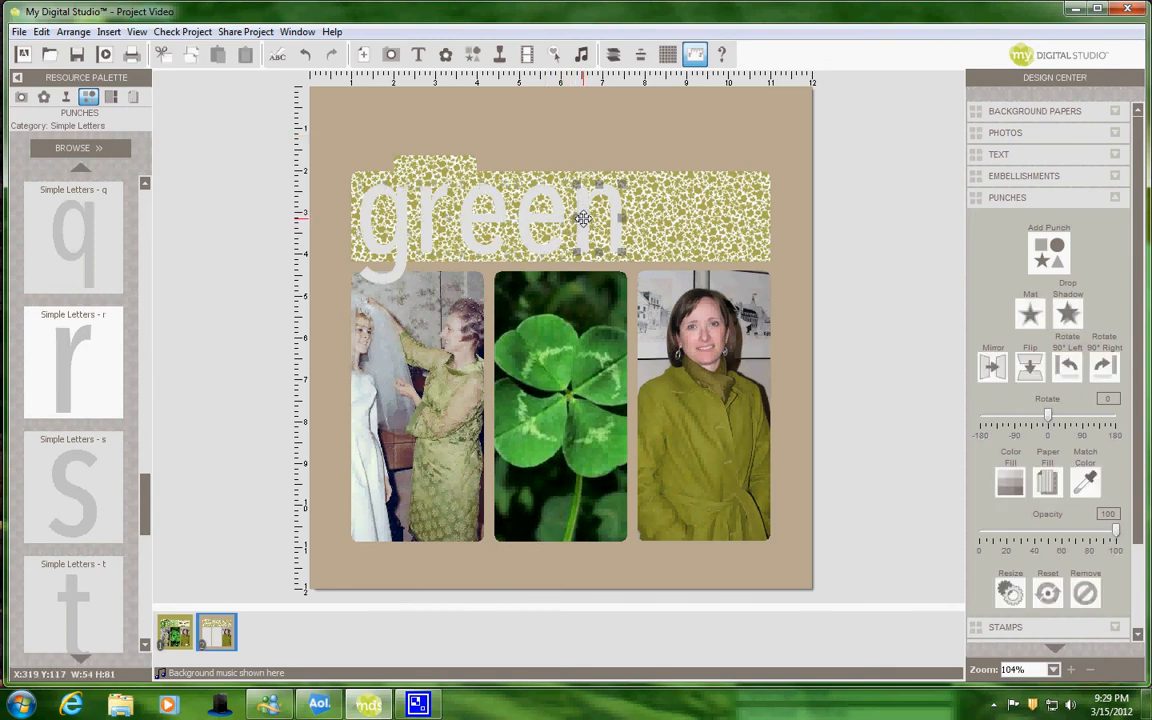
key("Left")
key("Left")
key("Left")
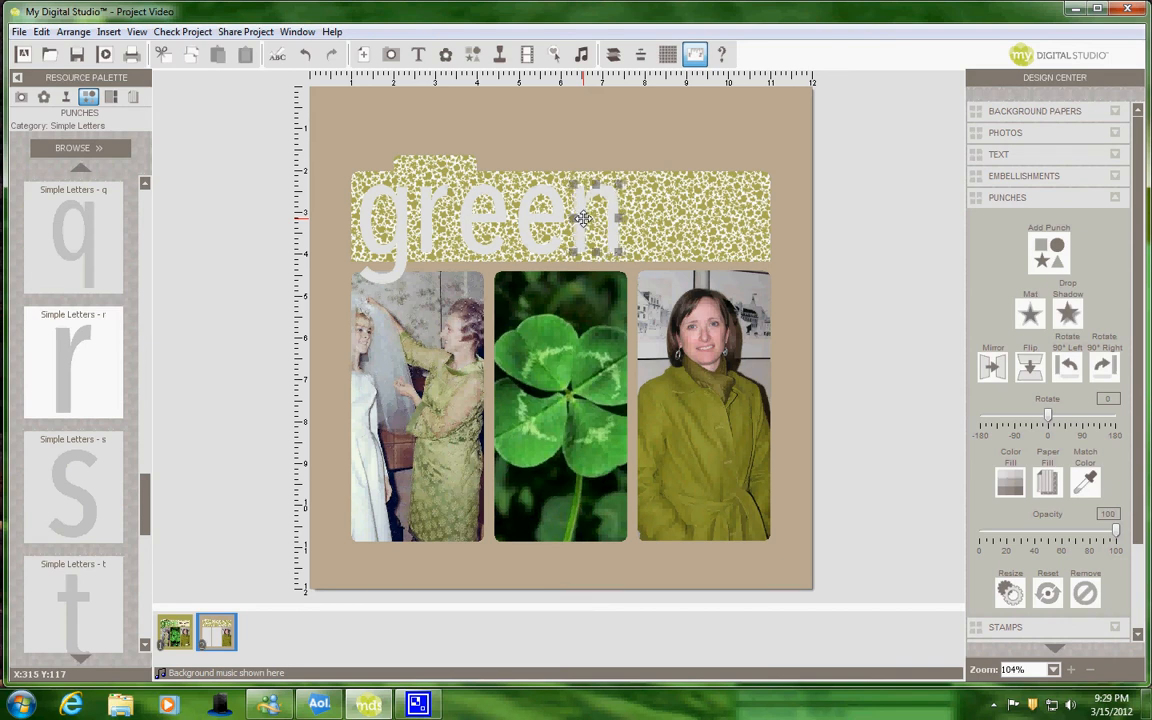
key("Left")
key("Left")
key("Left")
key("Left")
key("Left")
key("Left")
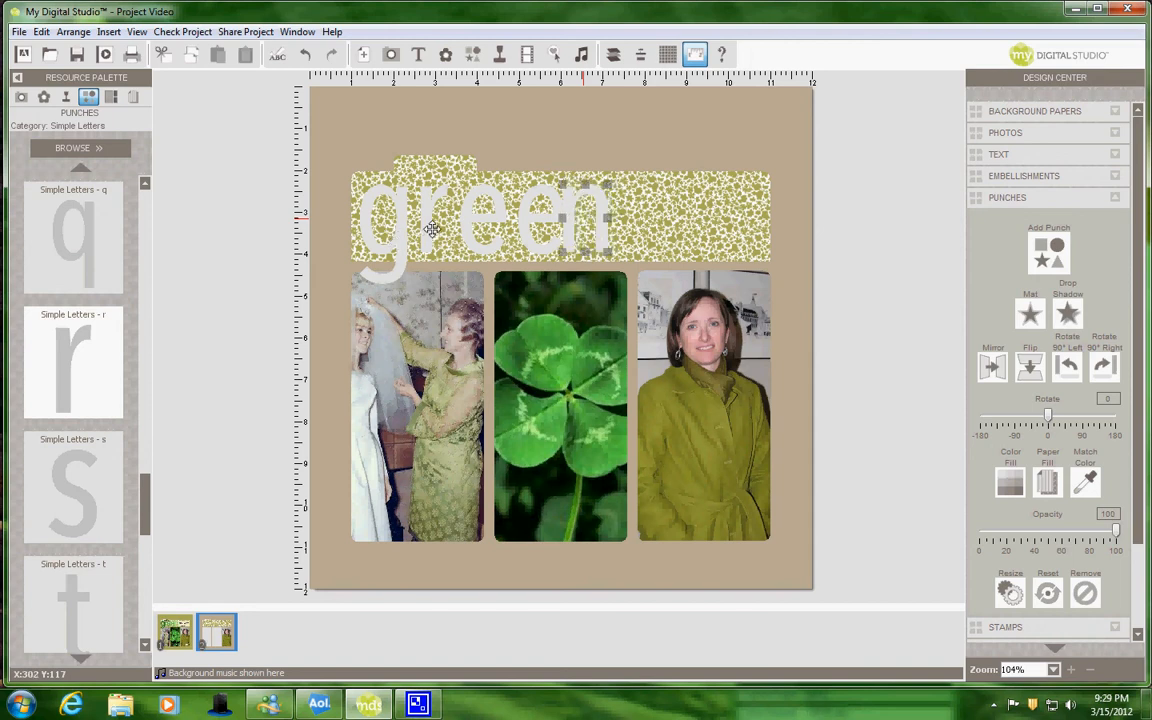
Step: Select all five letters of "green" and space them evenly horizontally between the g and the moved n
left_click(400, 236)
left_click(432, 229, "ctrl")
left_click(479, 229, "ctrl")
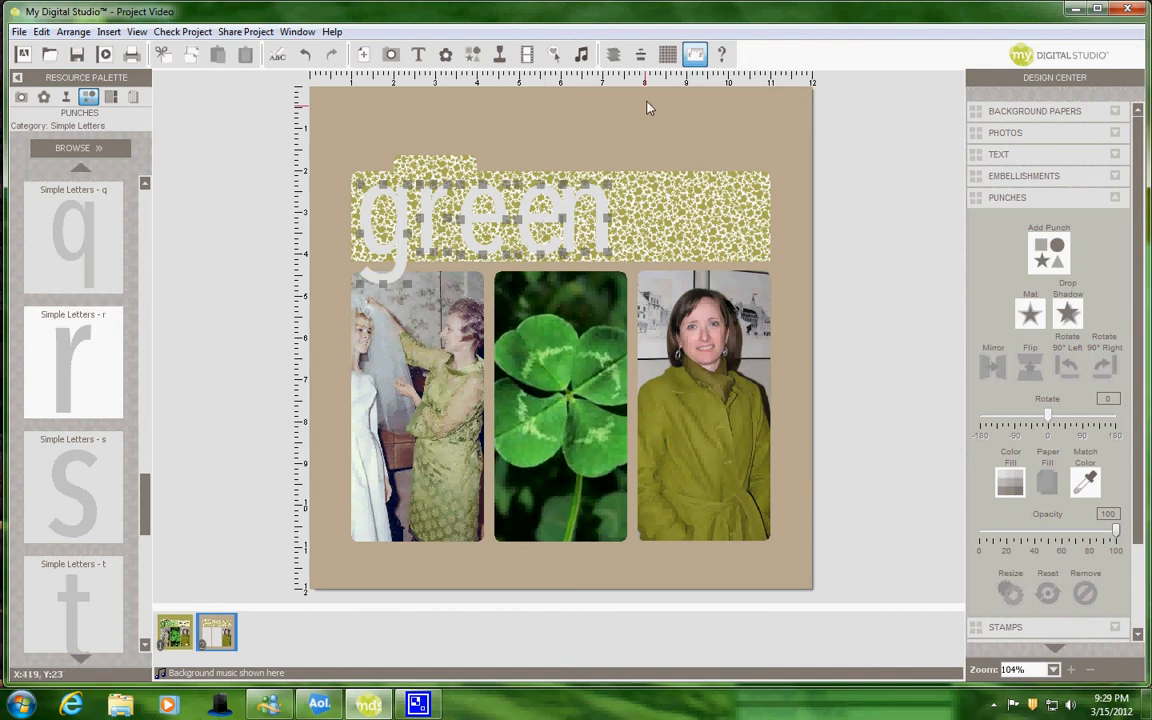
left_click(640, 55)
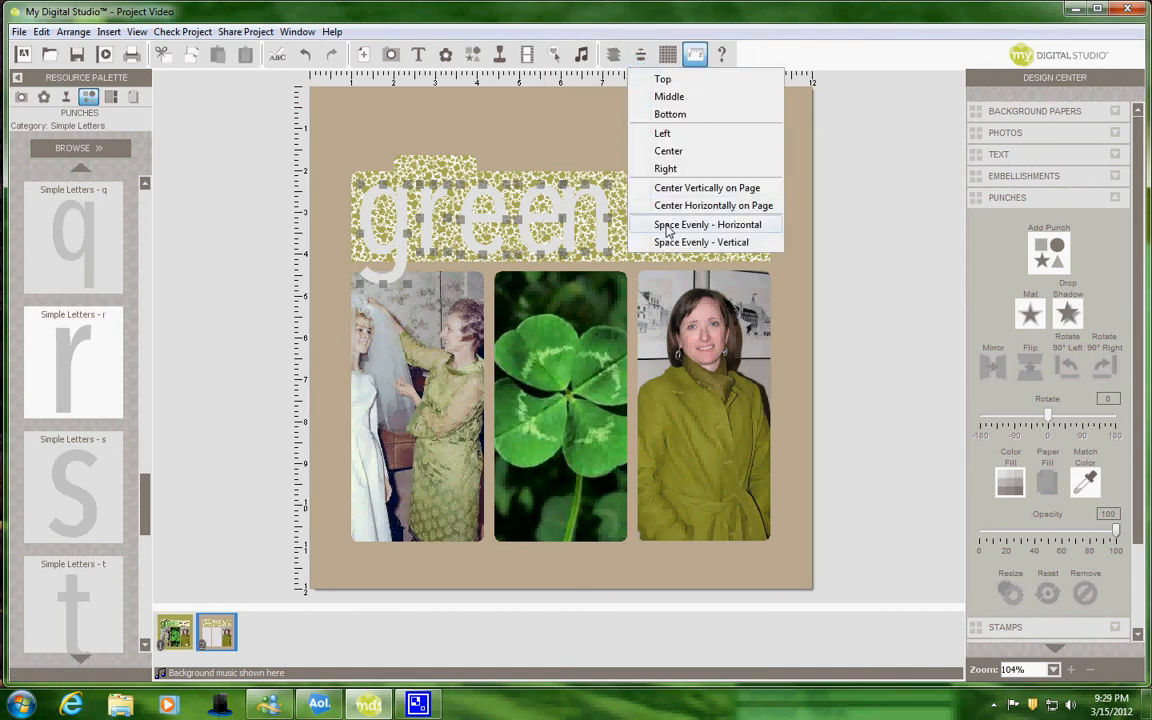
left_click(668, 225)
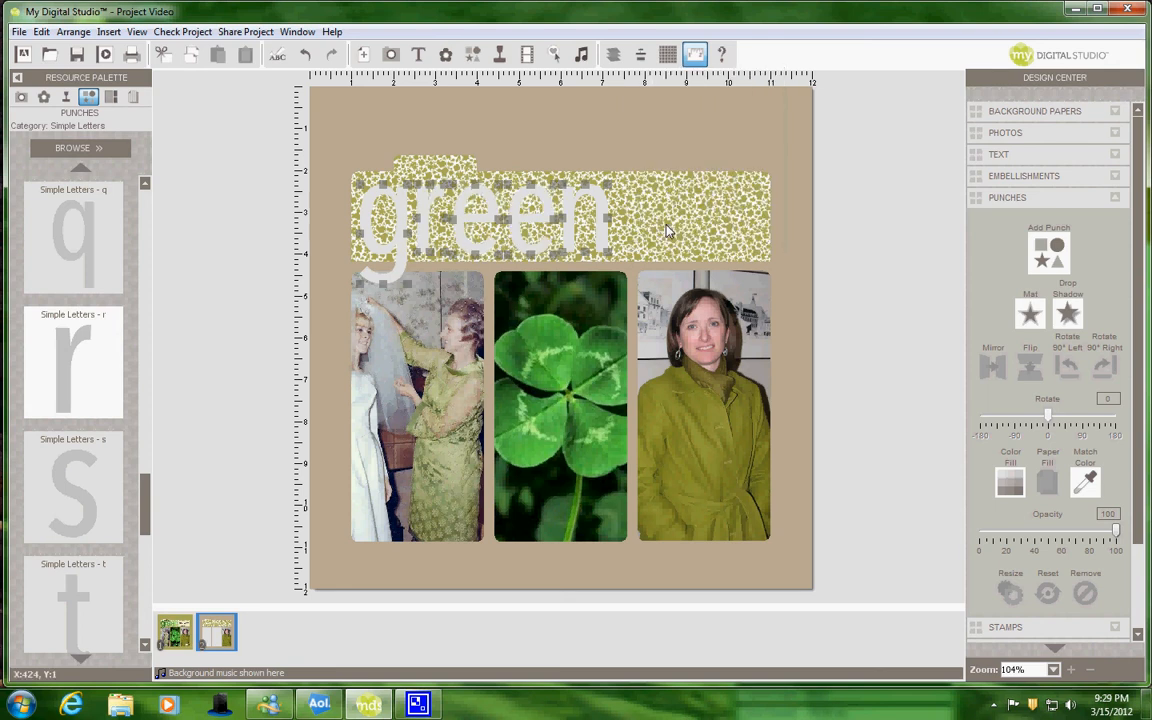
left_click(612, 147)
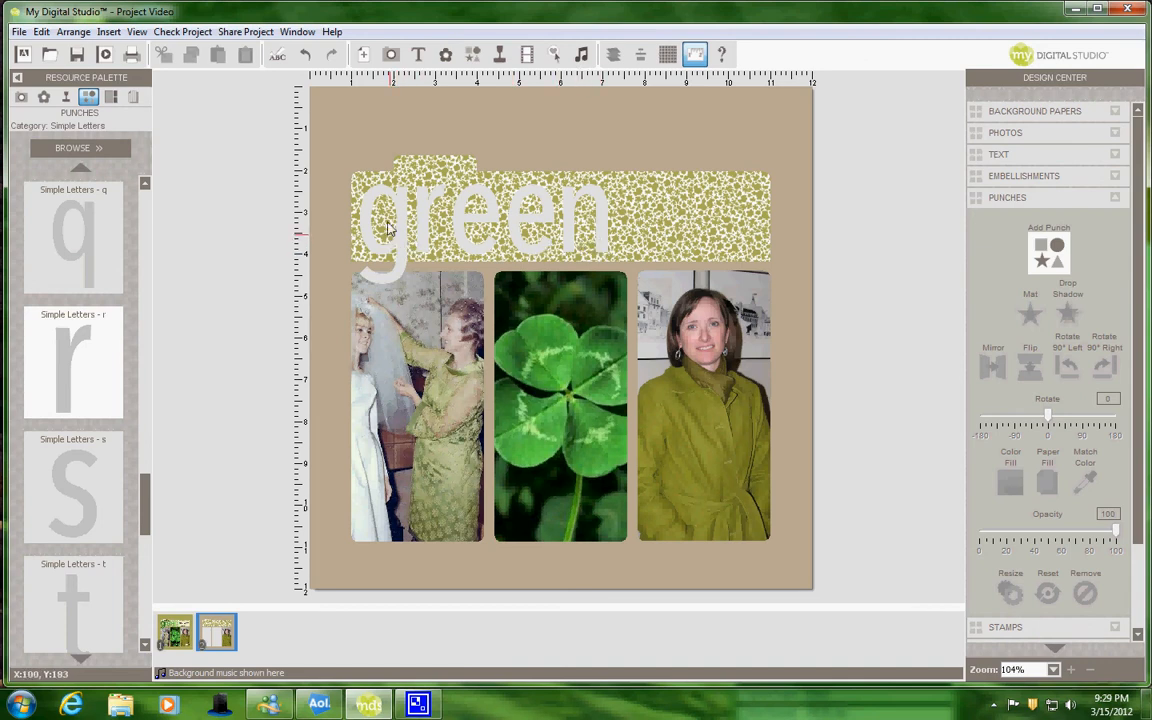
Step: Group the letters g, r, e, e and n into one object
left_click(366, 200)
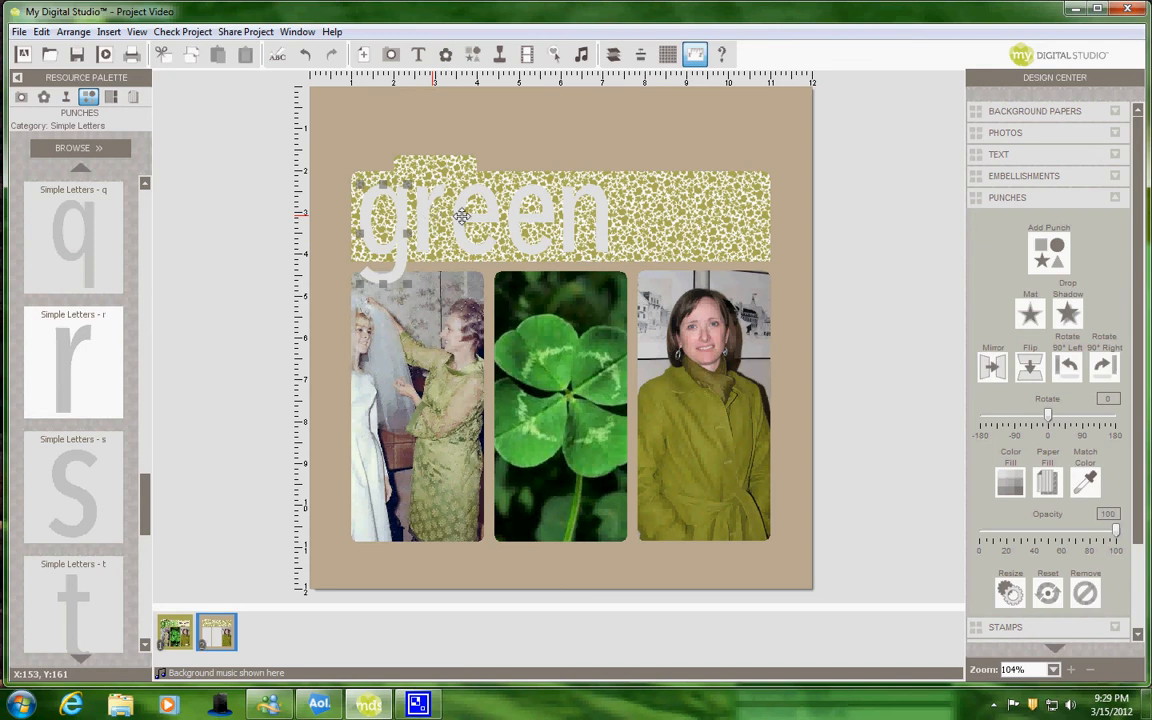
left_click(435, 197, "shift")
left_click(525, 218, "shift")
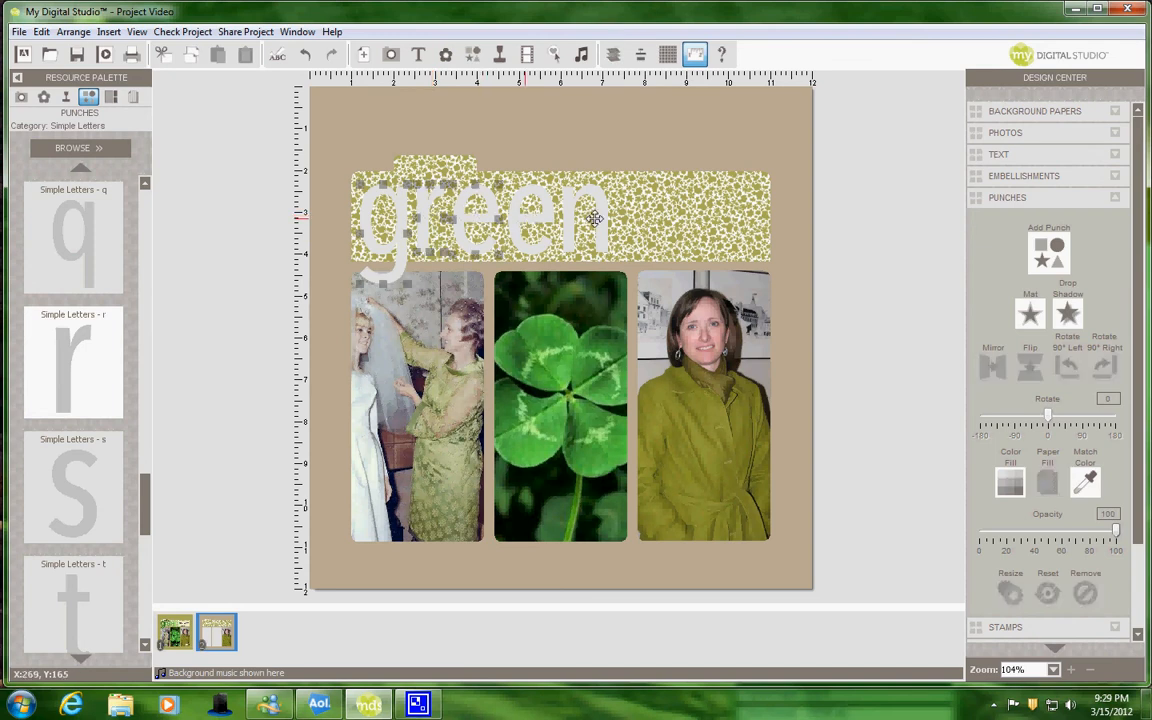
left_click(595, 218, "shift")
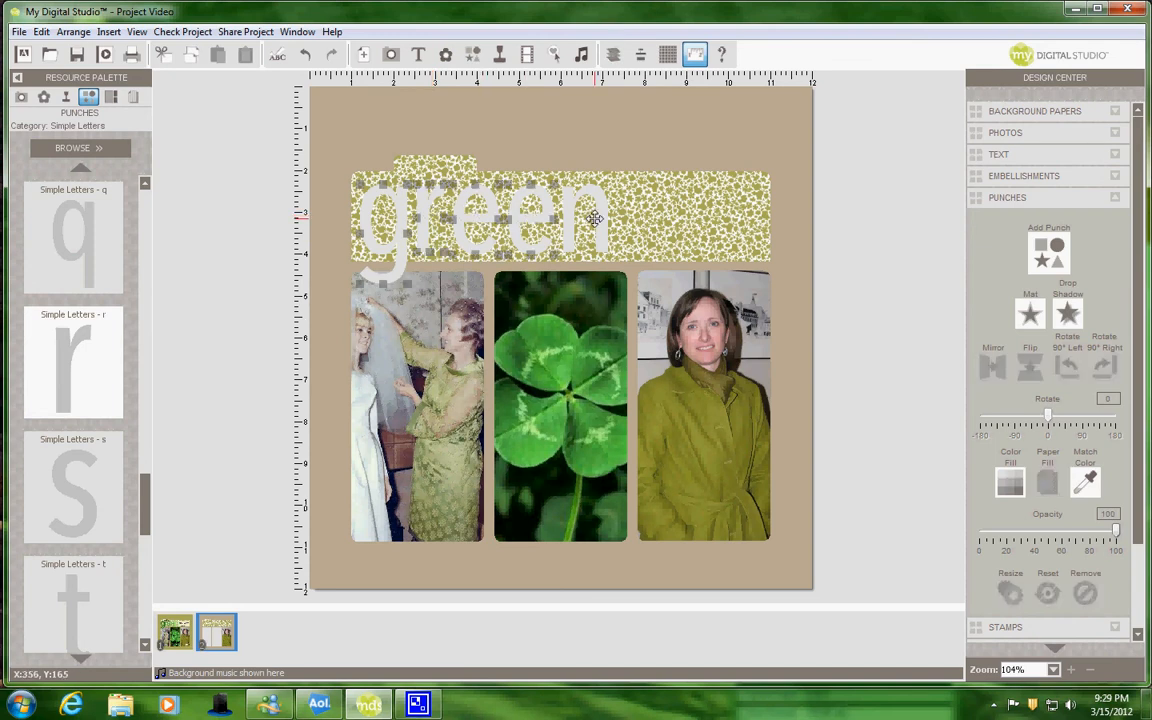
left_click(73, 32)
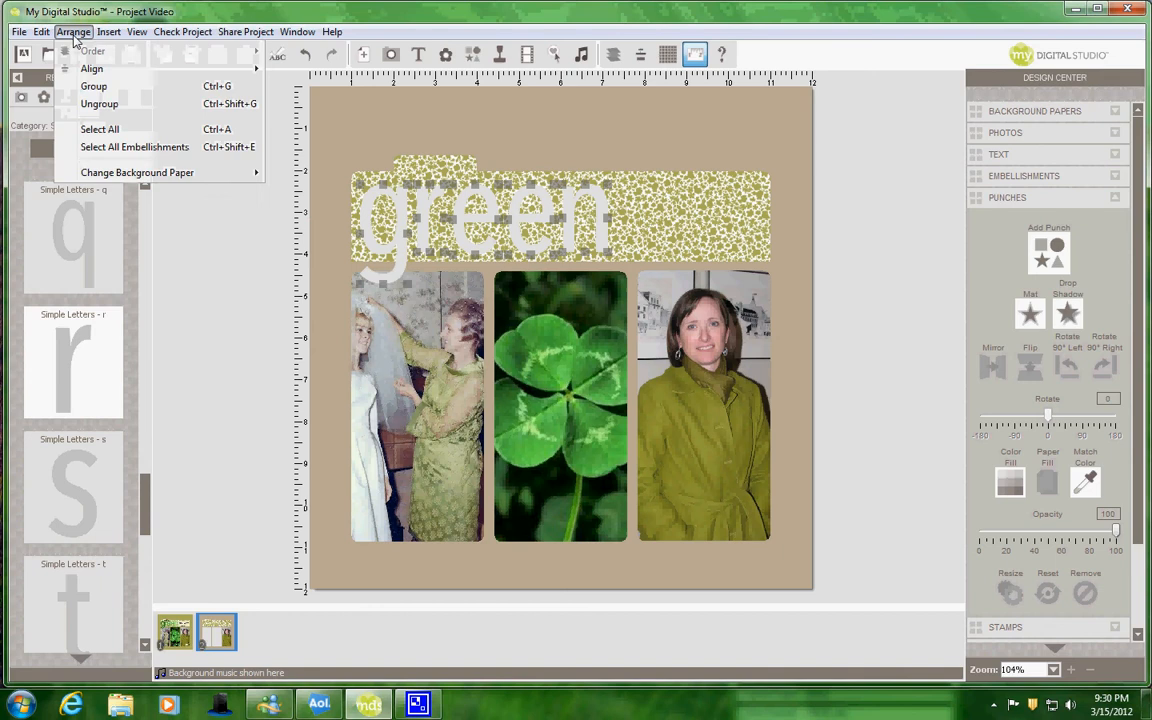
left_click(93, 86)
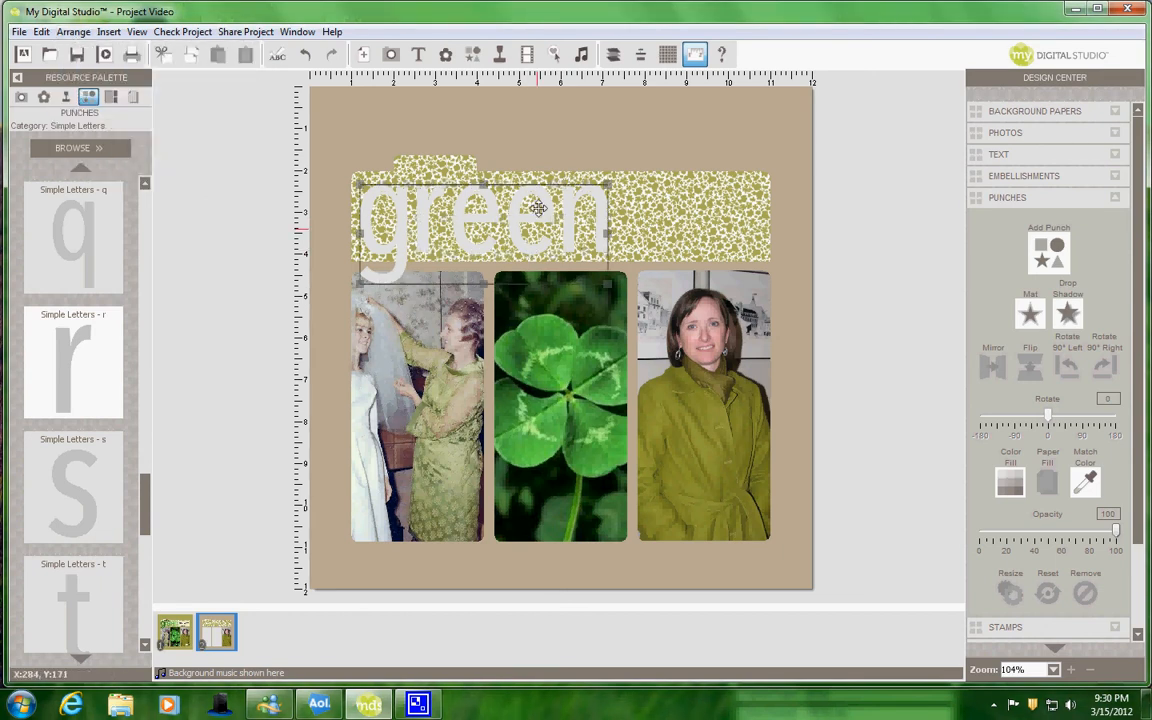
Step: Enlarge the grouped "green" title slightly from its upper right corner and nudge it to X 58, Y 109
left_click_drag(607, 186, 620, 177)
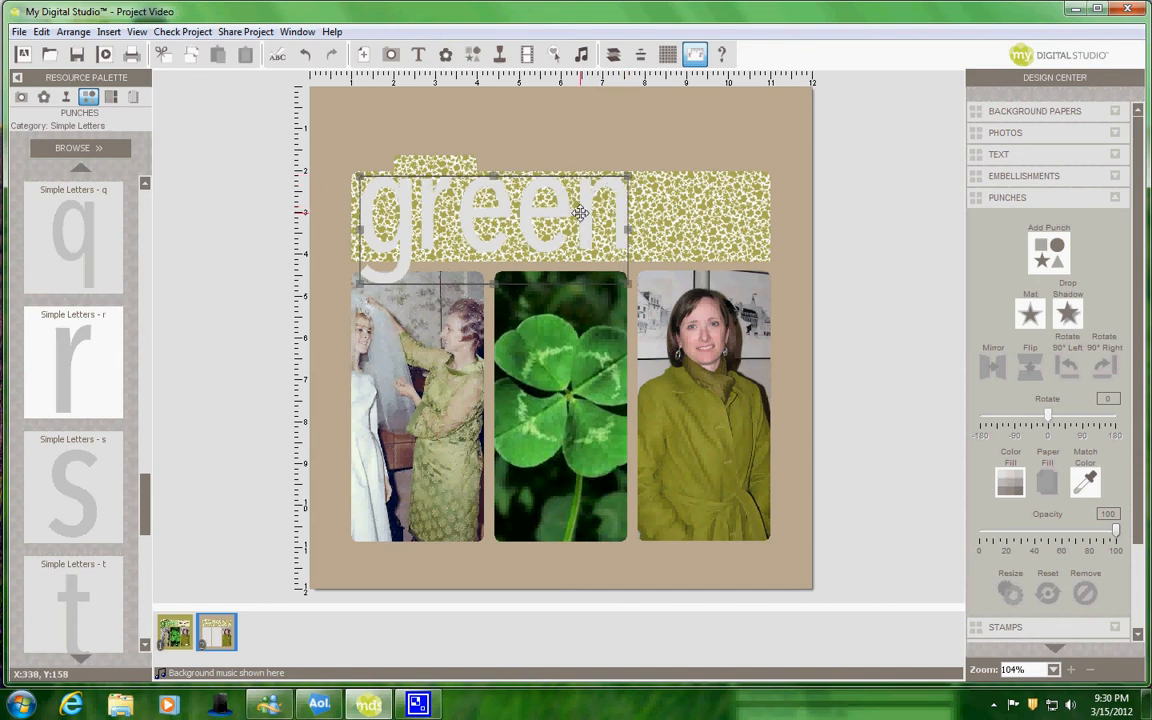
key("Down")
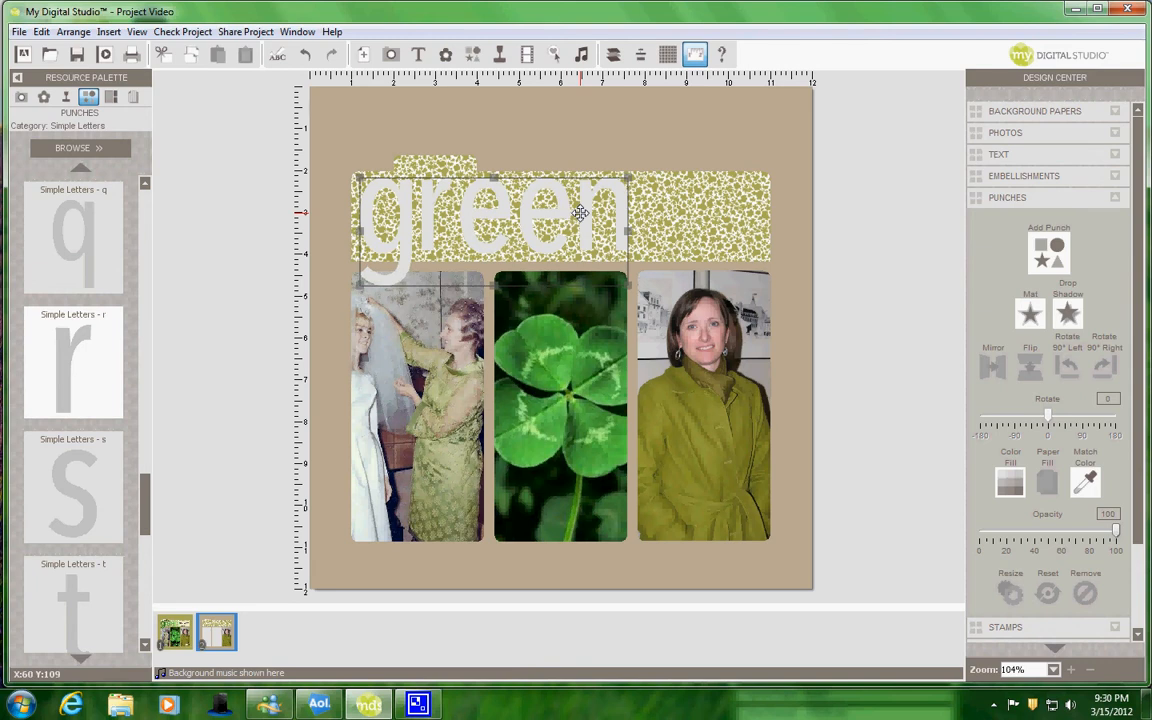
key("Left")
key("Left")
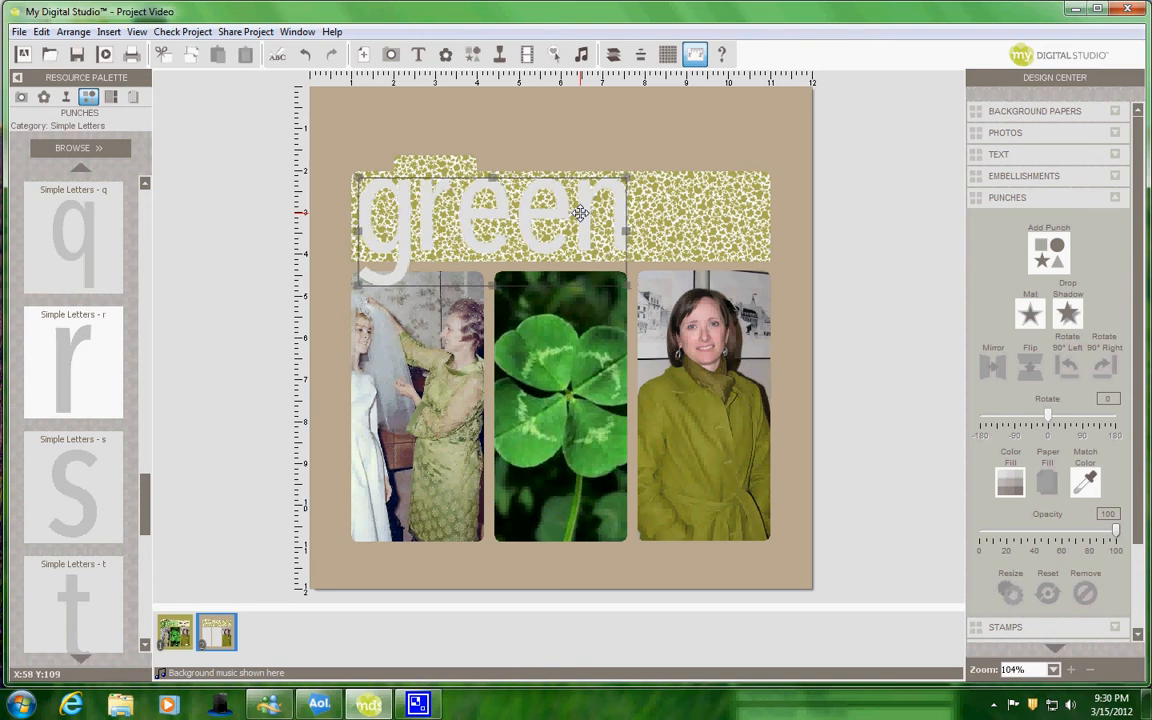
Step: Ungroup the "green" title into separate letters and clear the selection
left_click(73, 31)
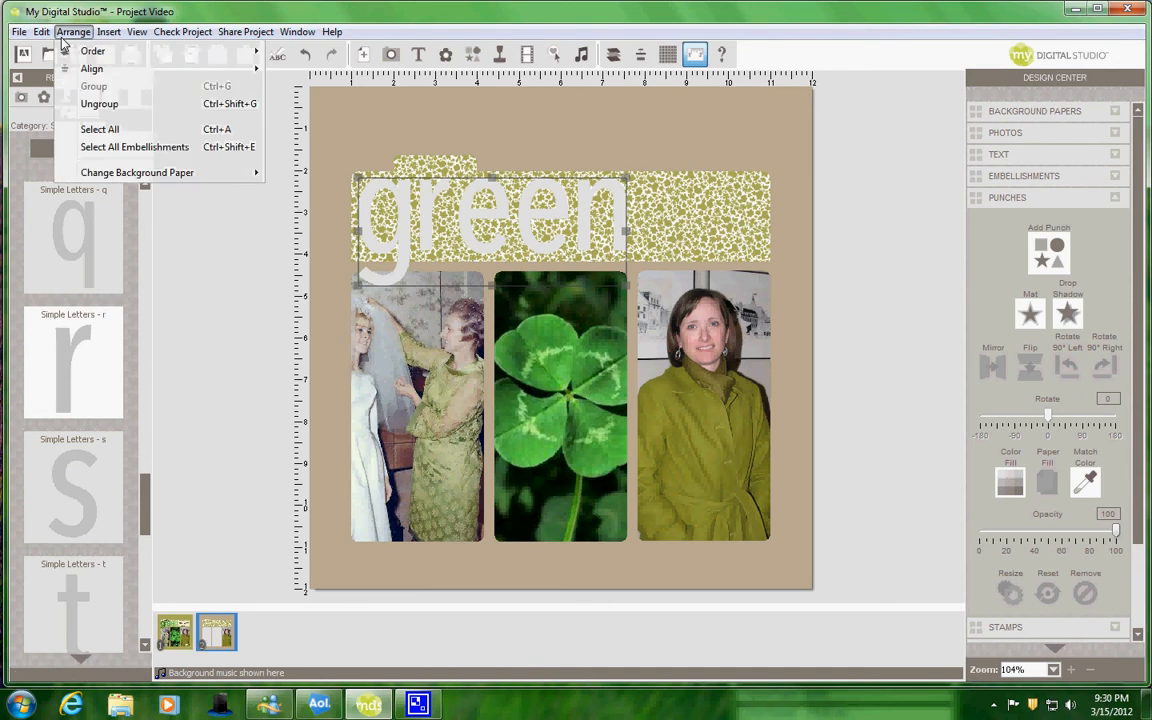
left_click(86, 104)
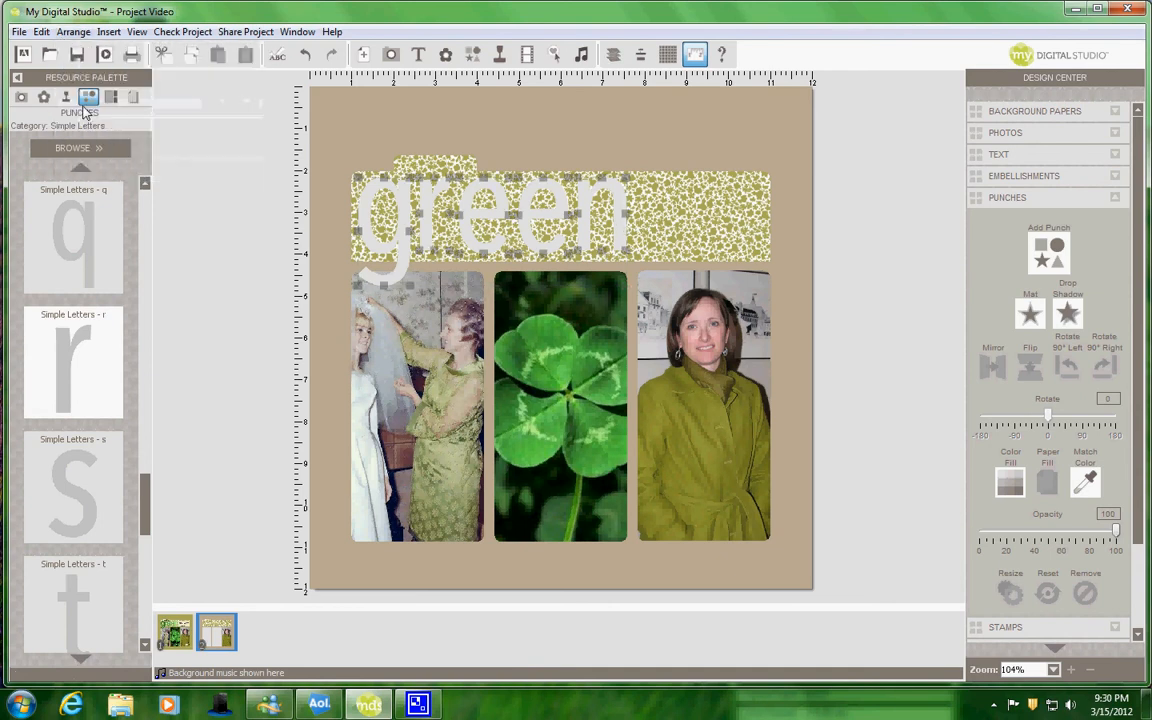
left_click(560, 135)
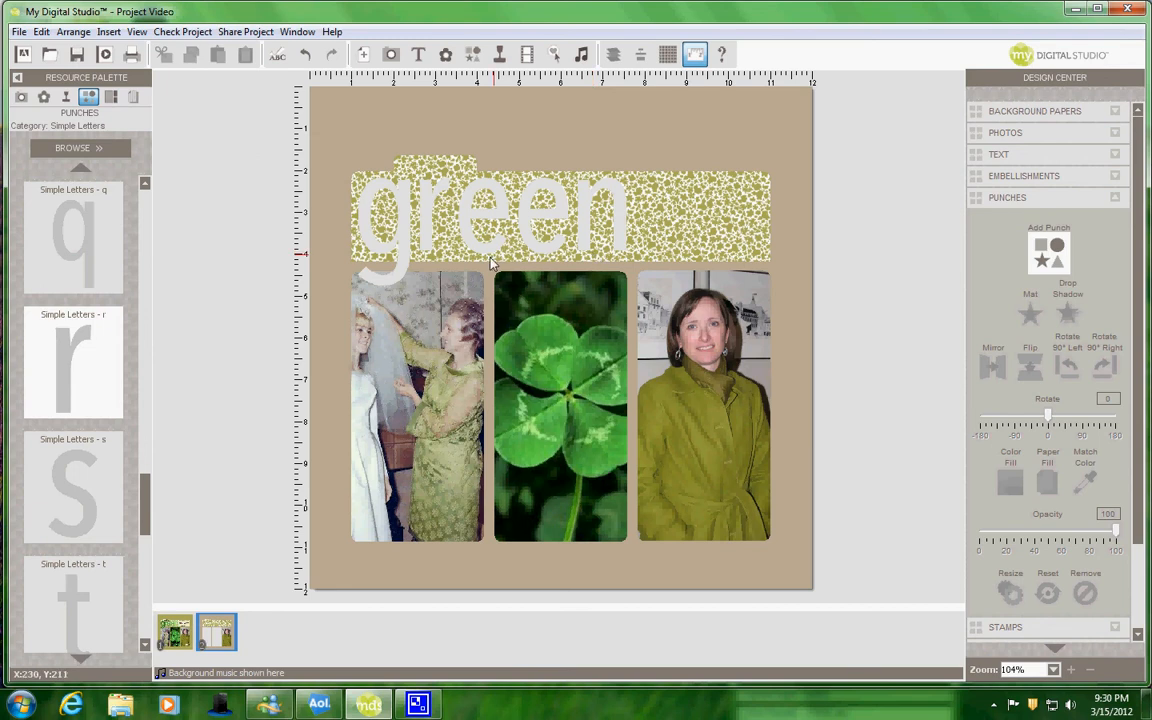
Step: Color the letter g with a dark green sampled from the clover photo using Match Color
left_click(390, 248)
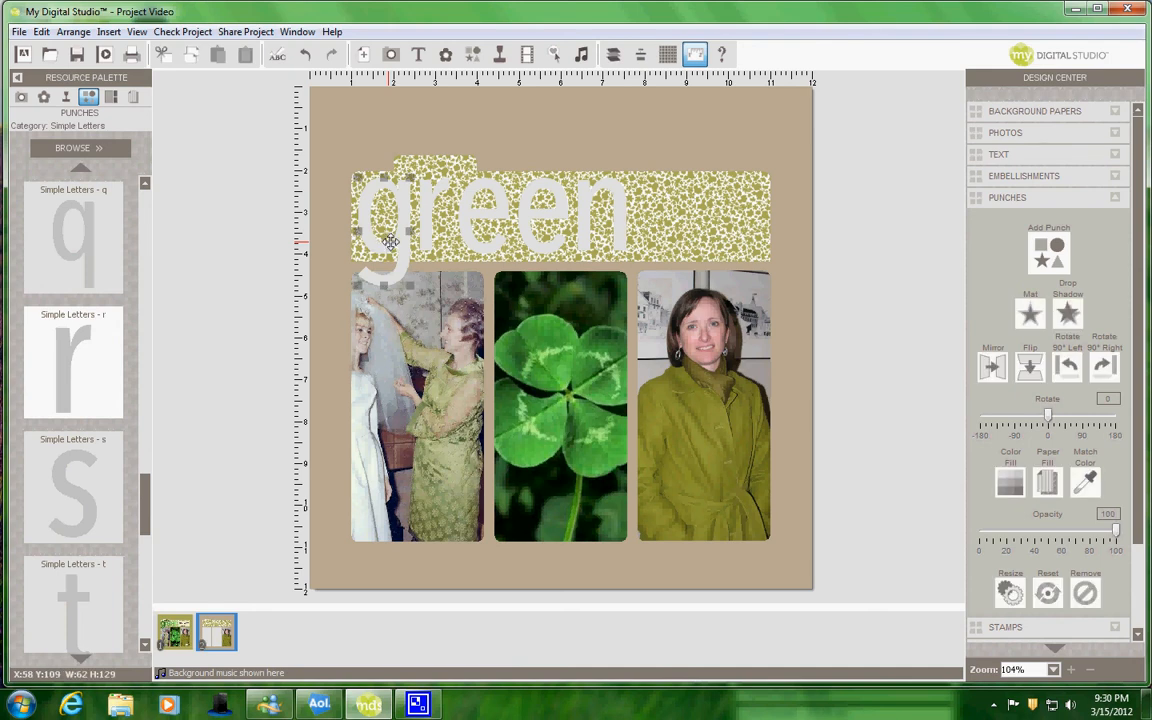
left_click(1087, 484)
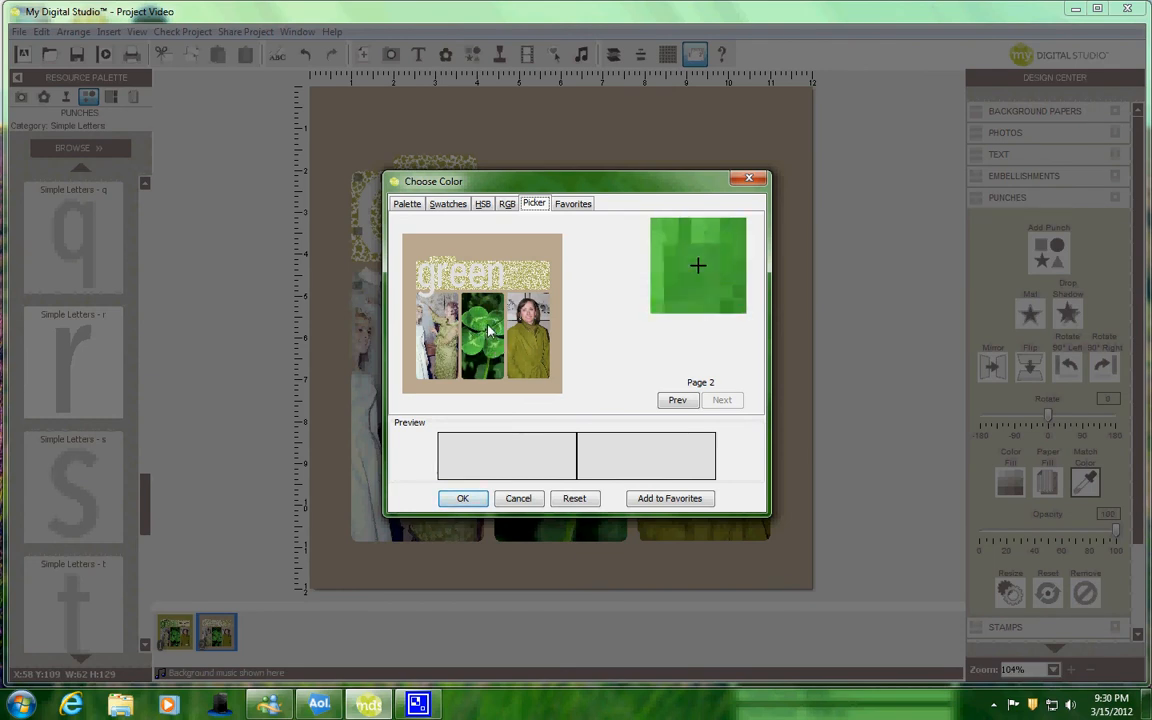
left_click(492, 333)
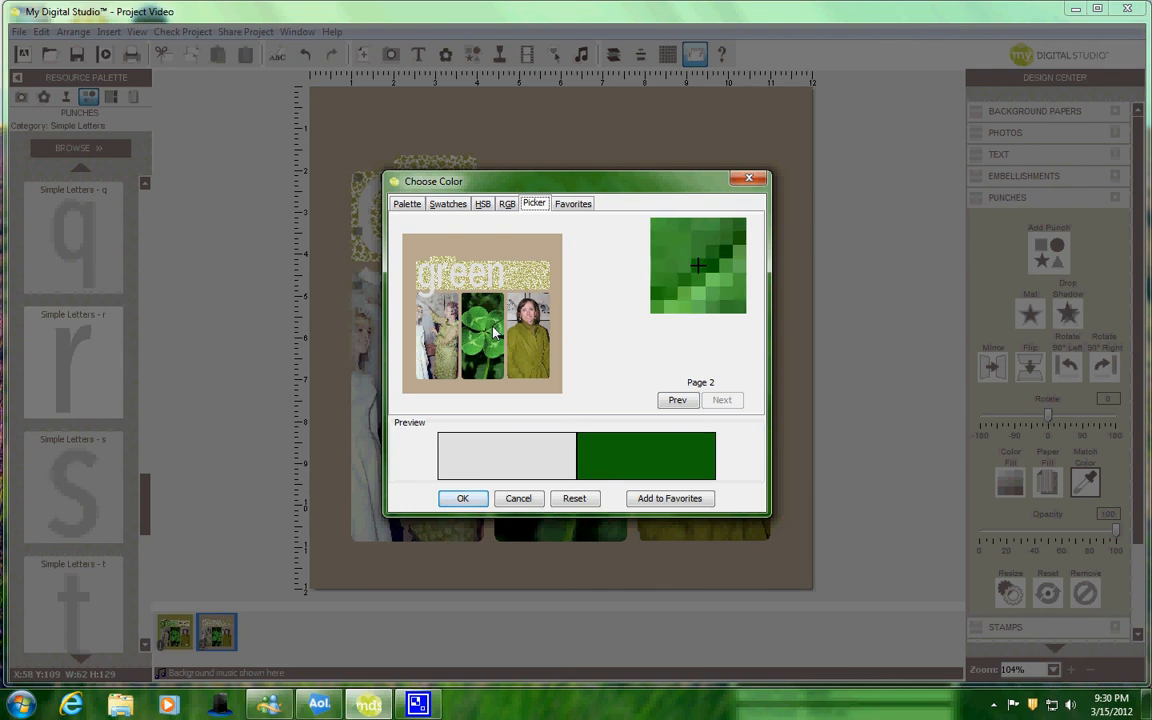
left_click(462, 498)
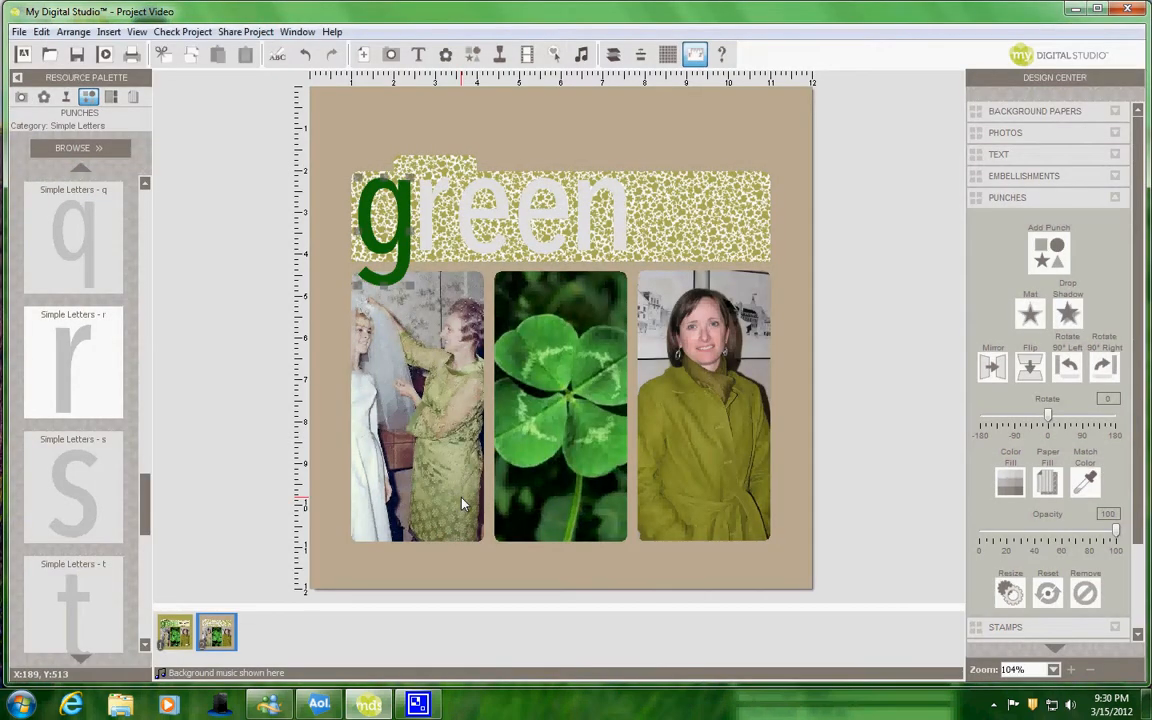
Step: Color the letter r with a medium green sampled from a clover leaf using Match Color
left_click(432, 207)
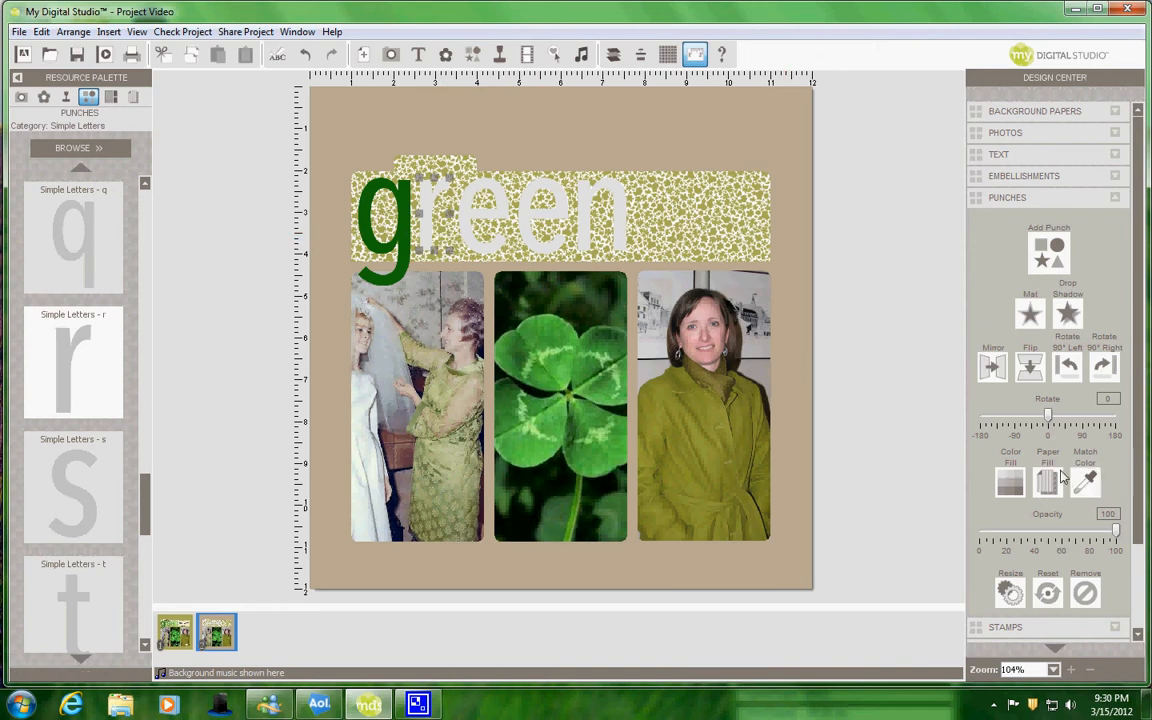
left_click(1088, 483)
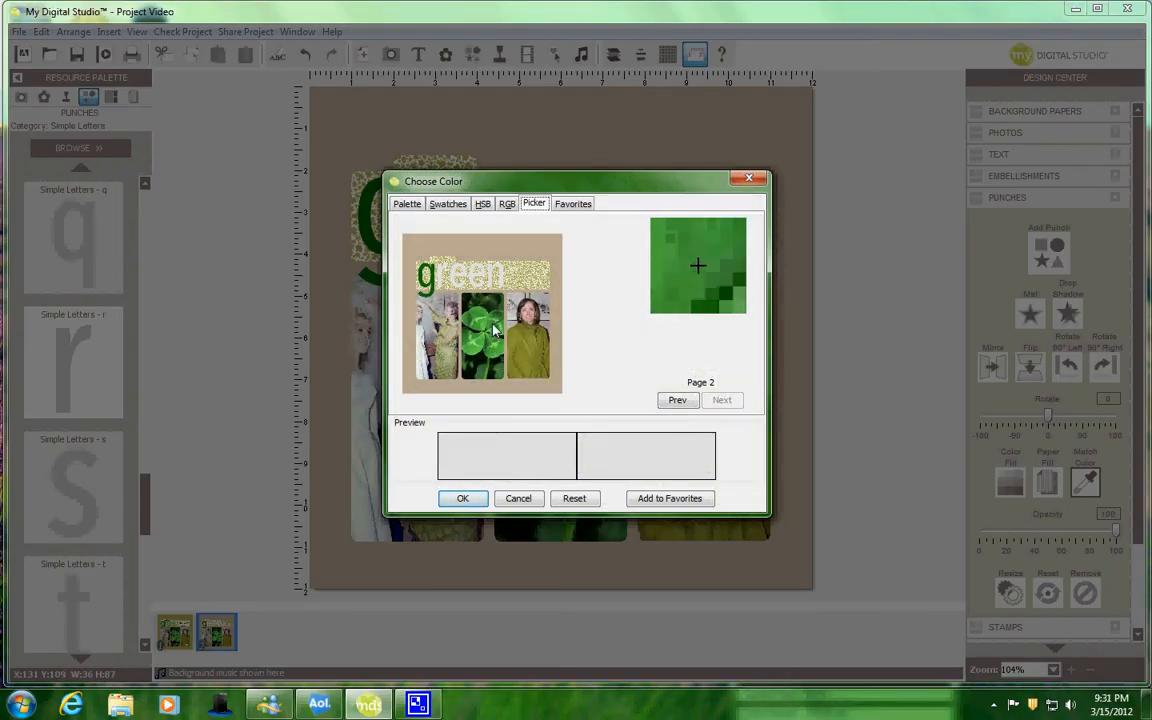
left_click(494, 330)
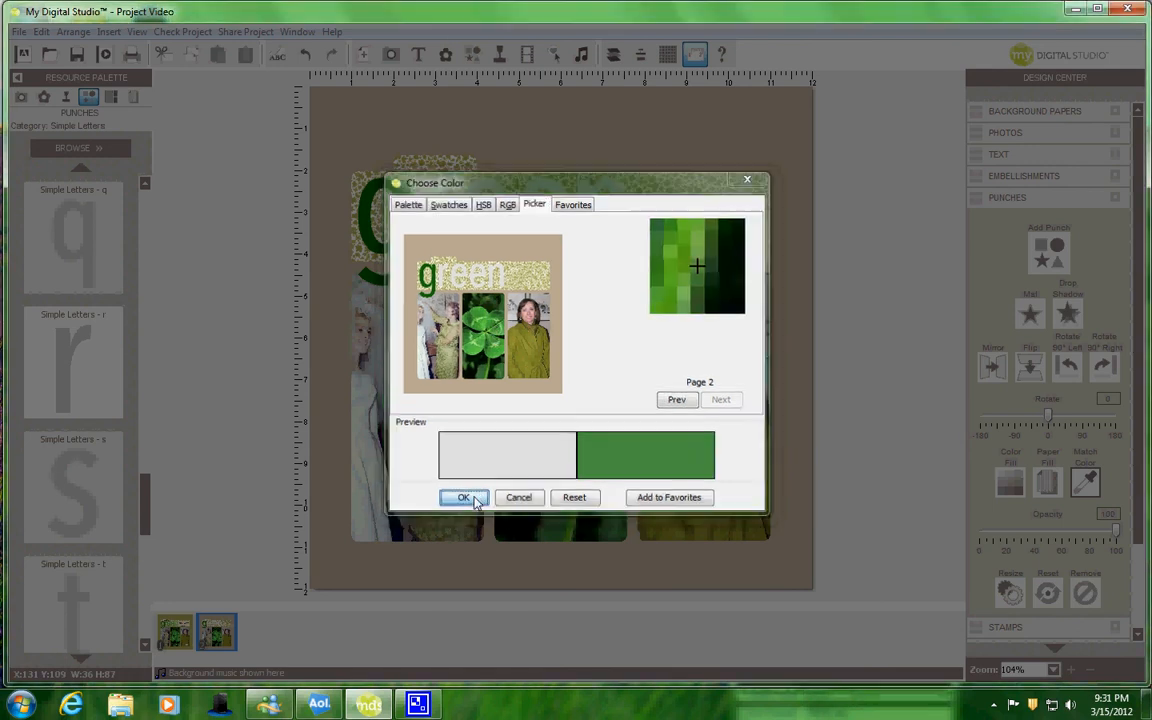
left_click(463, 498)
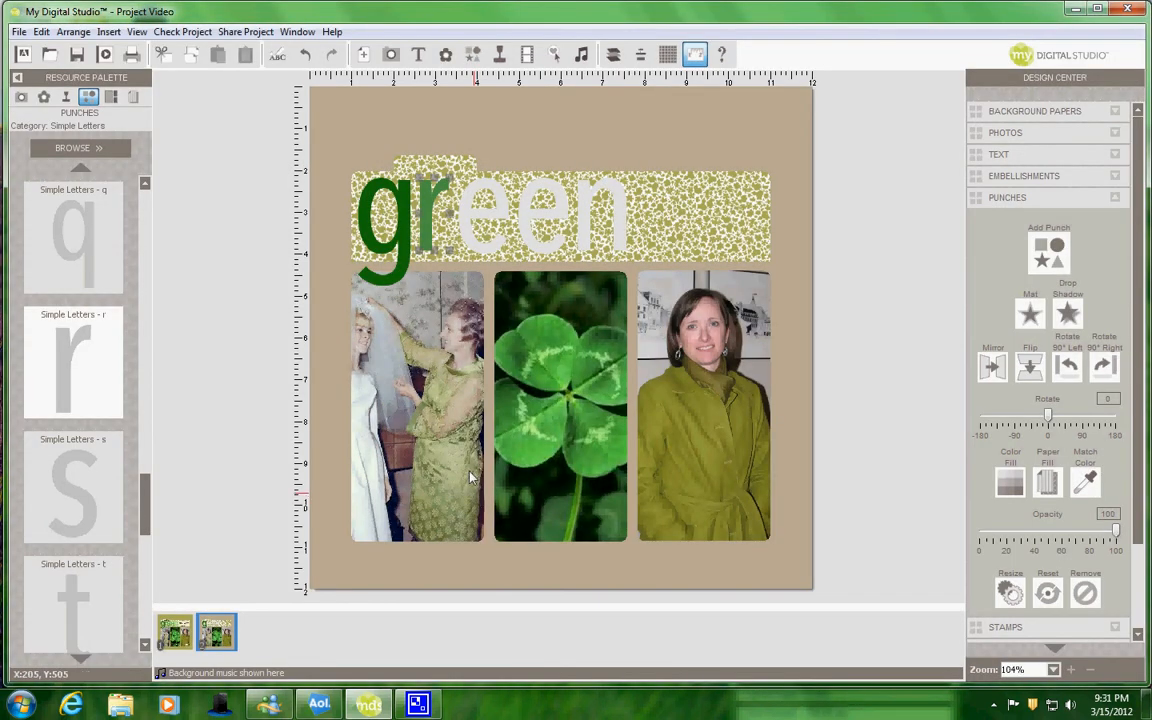
Step: Color the first letter e with a medium green sampled from the clover photo using Match Color
left_click(487, 214)
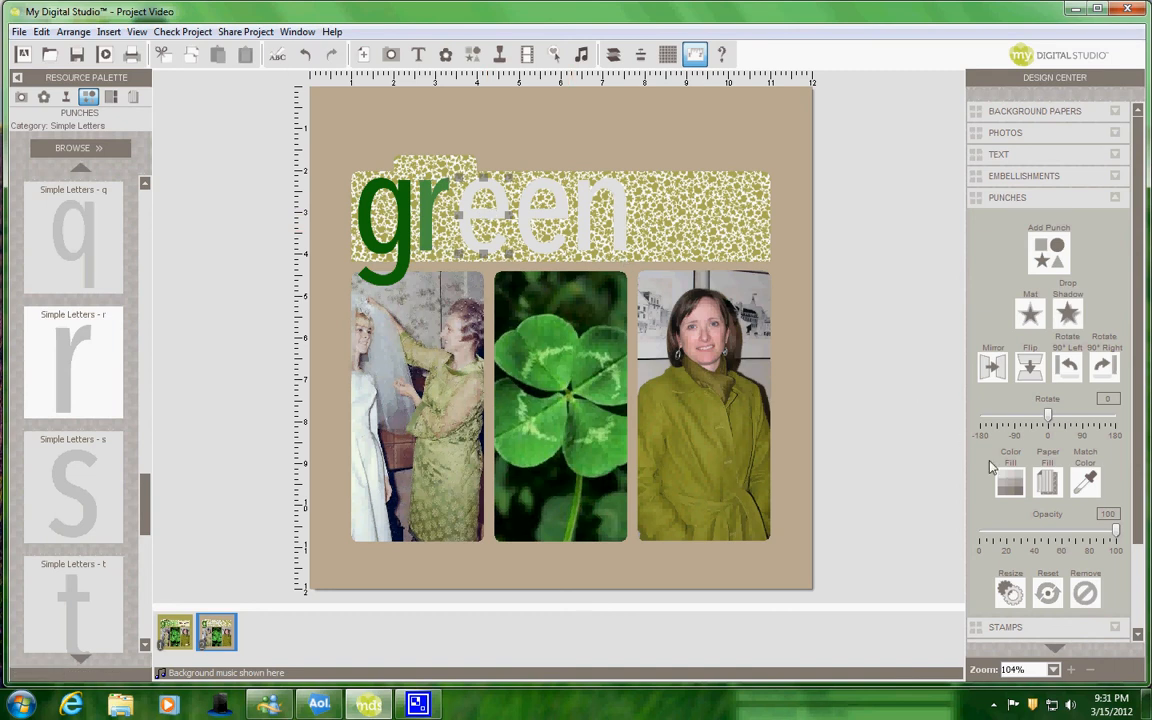
left_click(1070, 481)
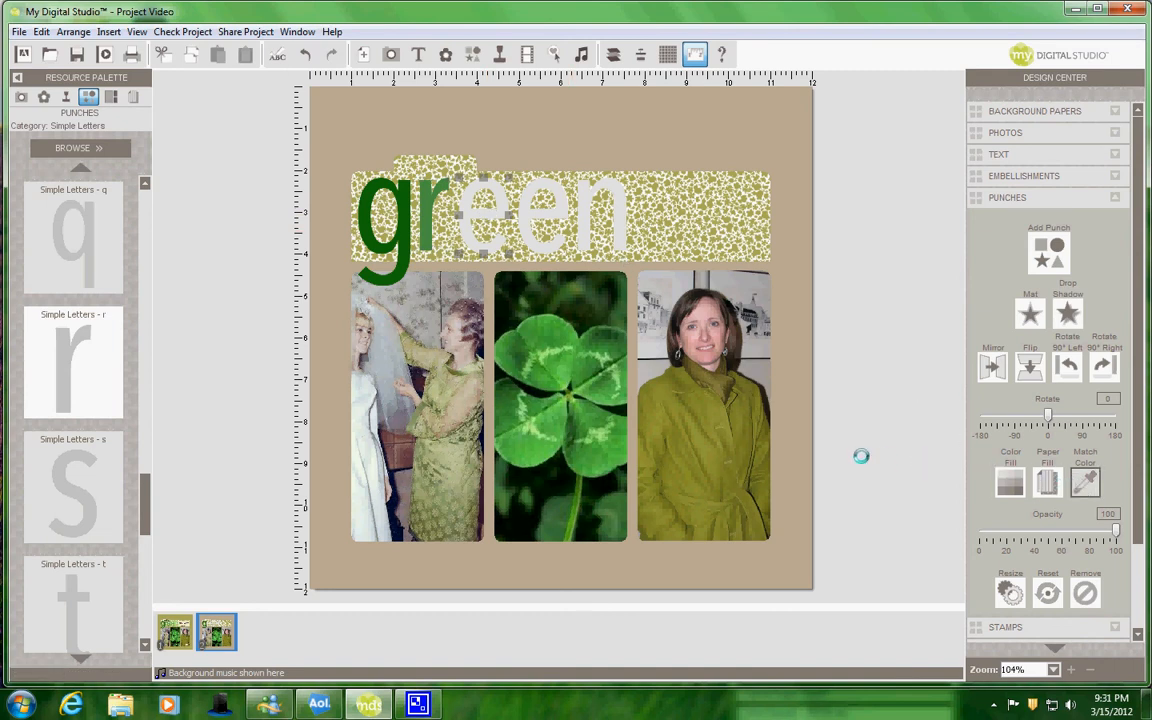
left_click(493, 335)
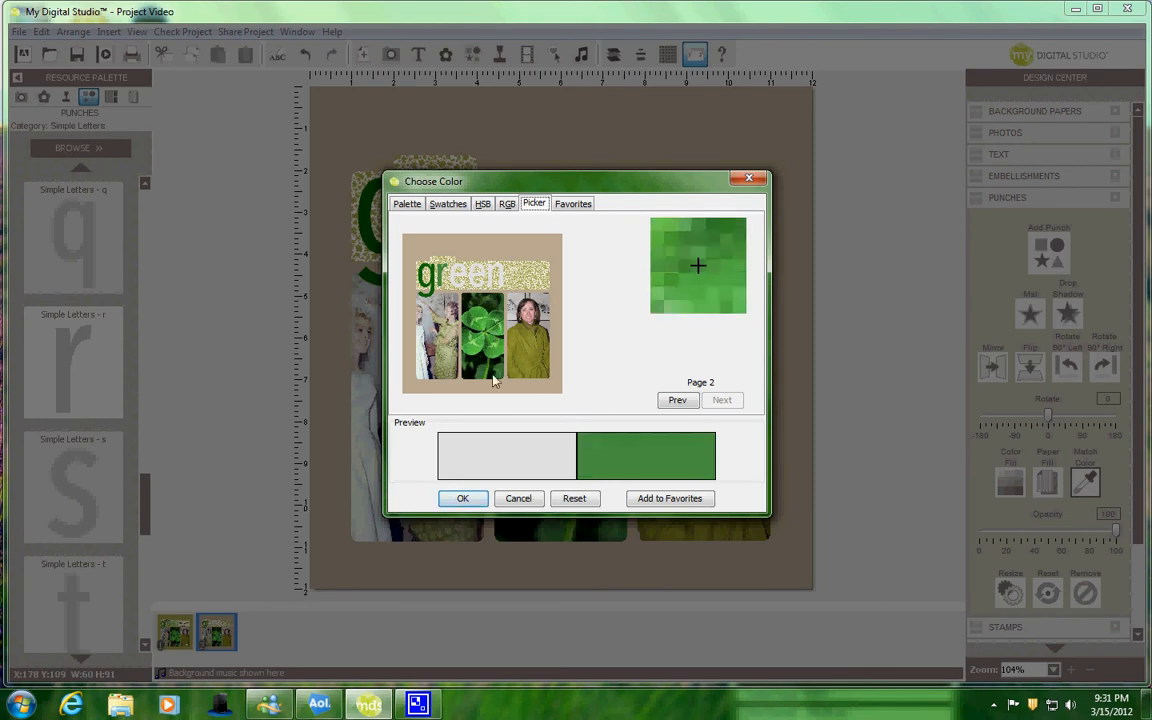
left_click(462, 498)
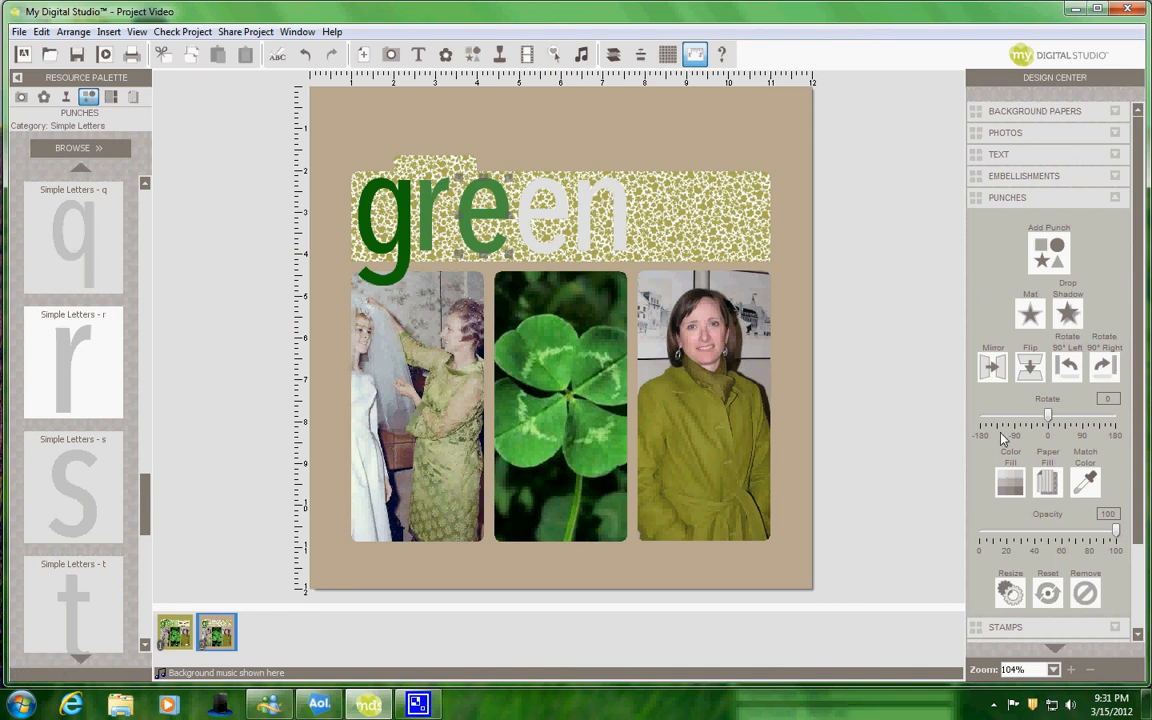
left_click(1090, 483)
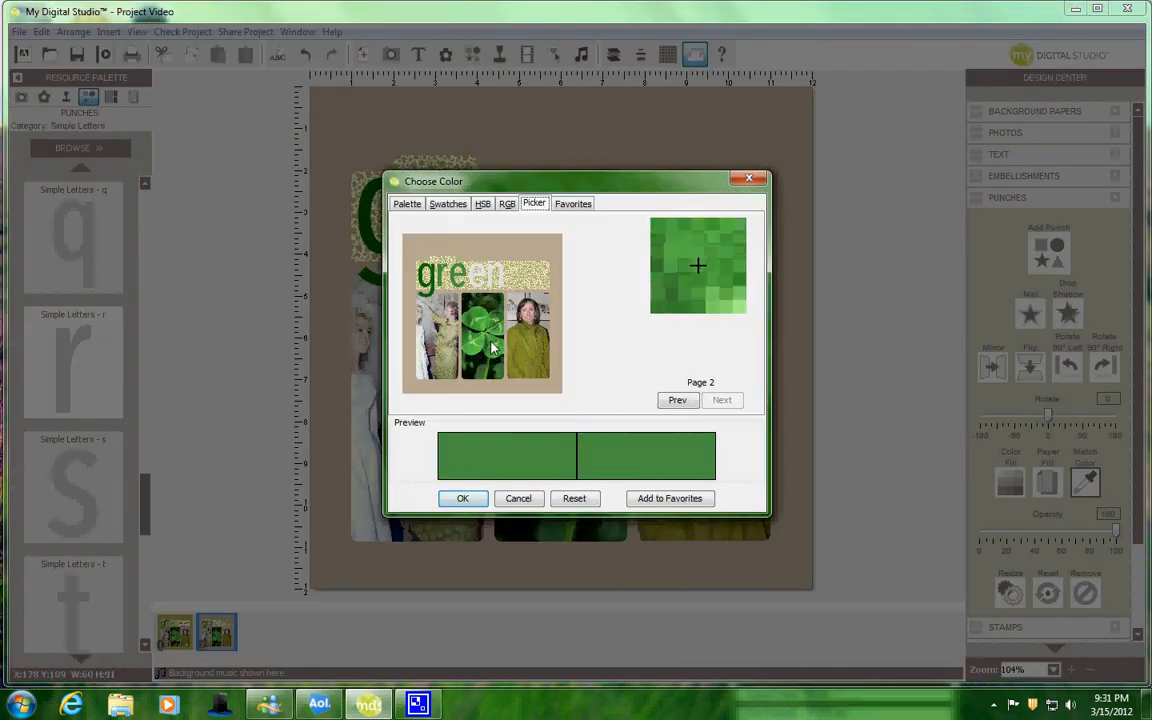
left_click(469, 498)
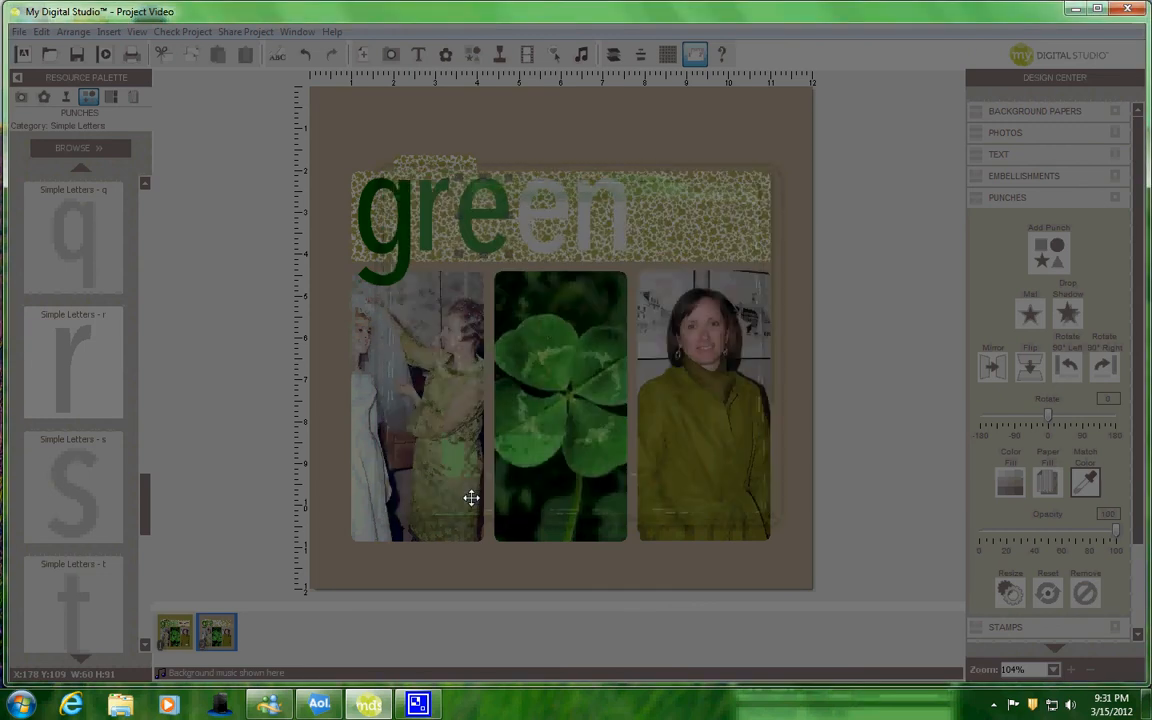
Step: Color the second letter e with a light green sampled from a clover leaf using Match Color
left_click(555, 198)
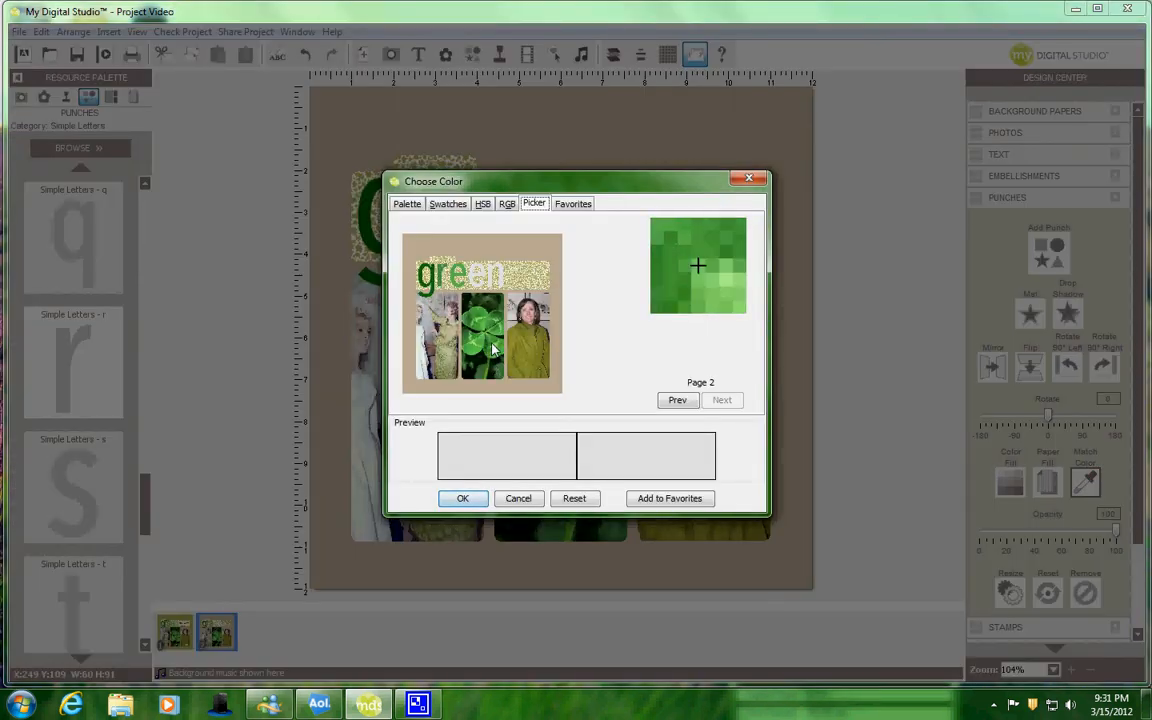
left_click(492, 348)
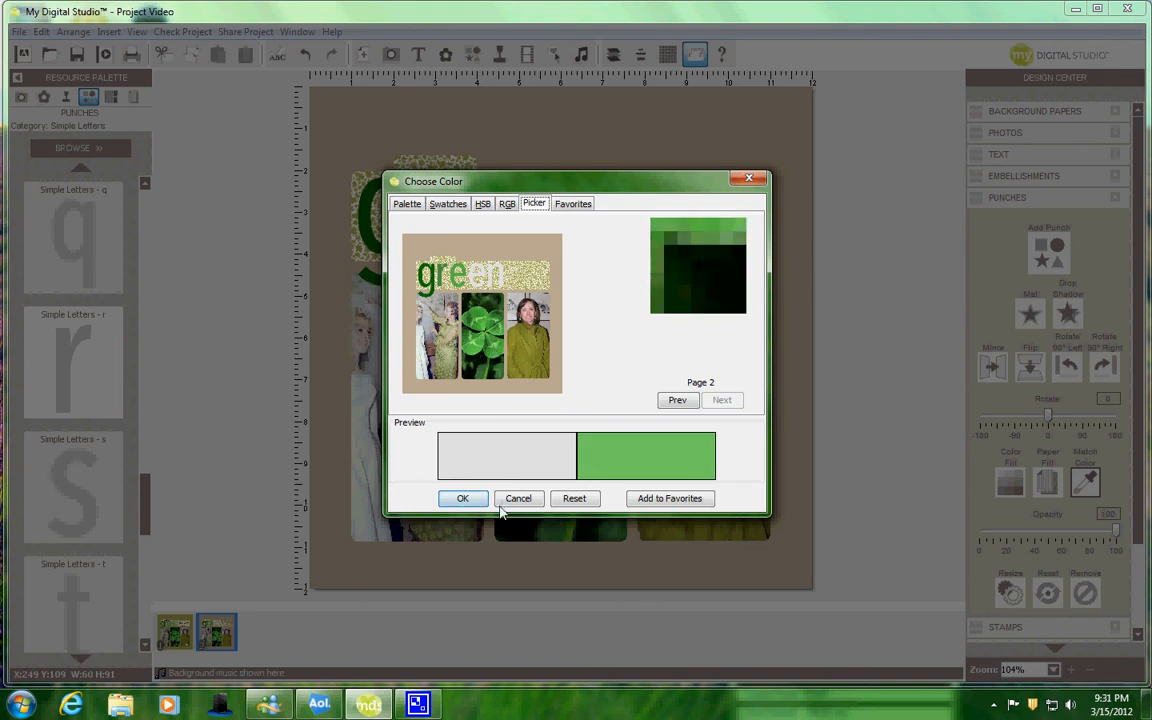
left_click(463, 498)
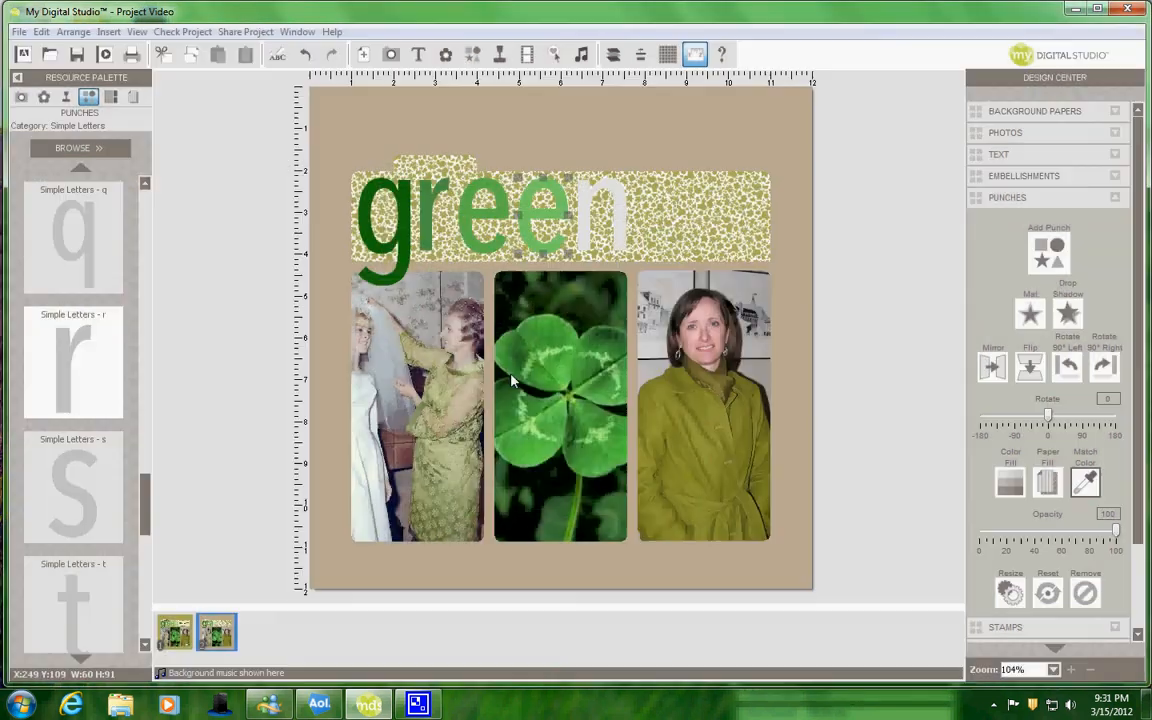
Step: Color the letter n with a bright yellowish green sampled from the clover photo using Match Color
left_click(619, 211)
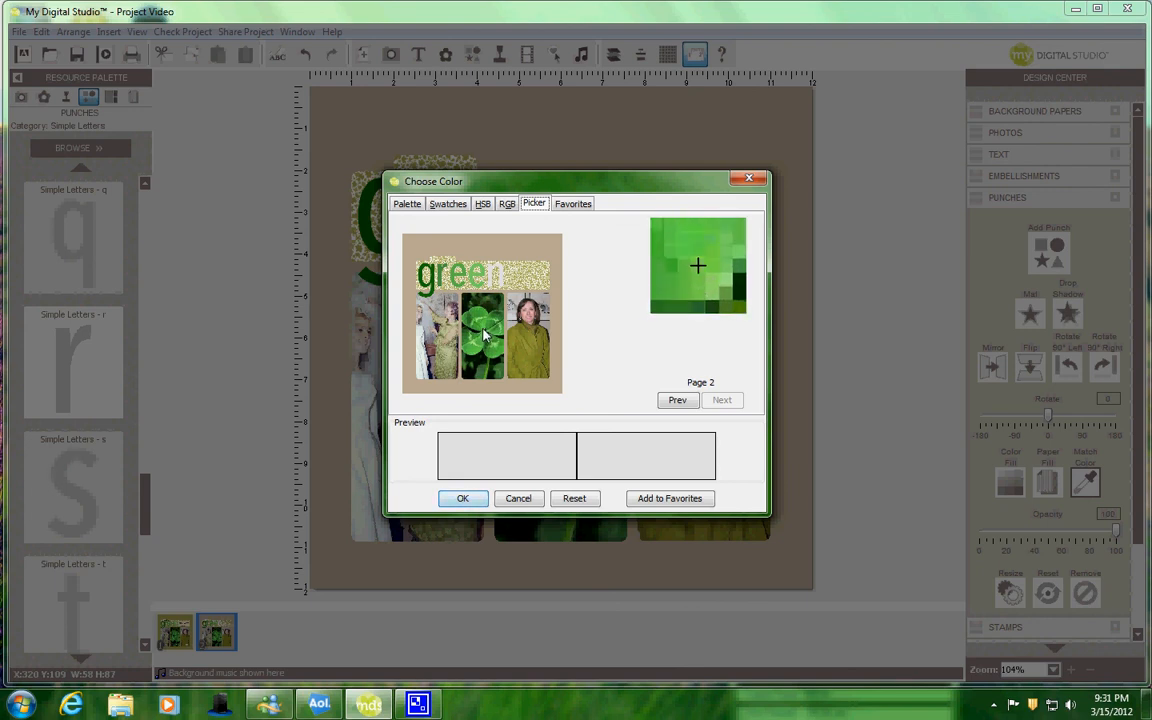
left_click(484, 337)
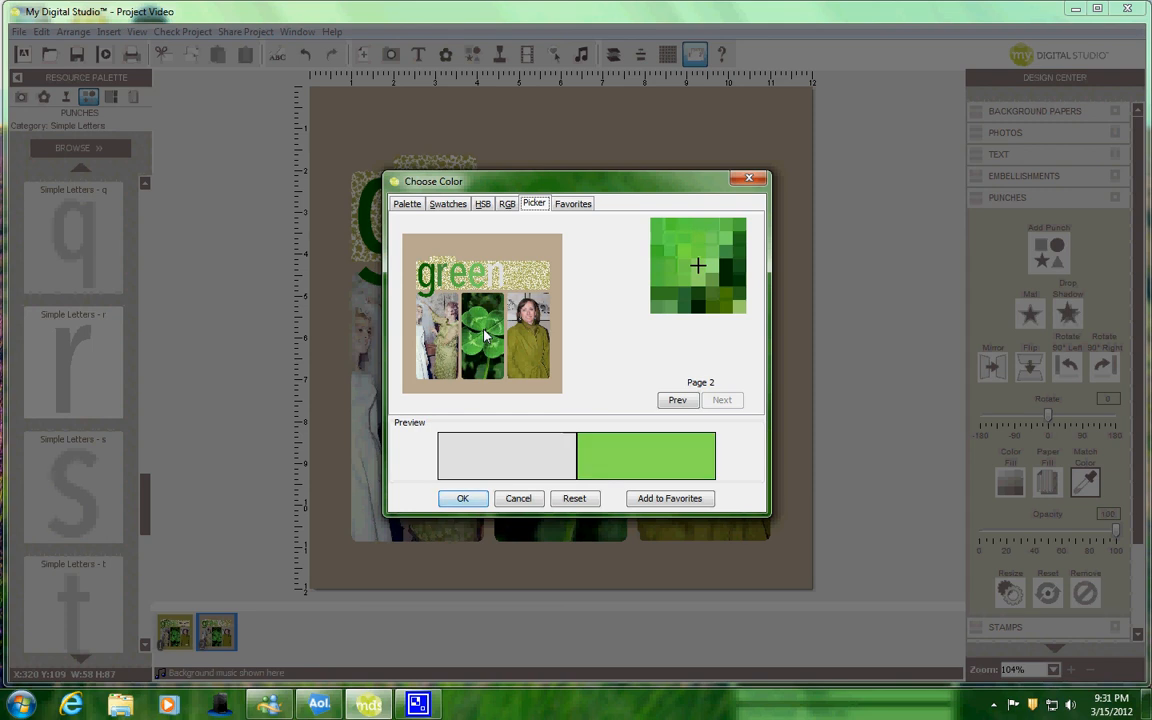
left_click(458, 499)
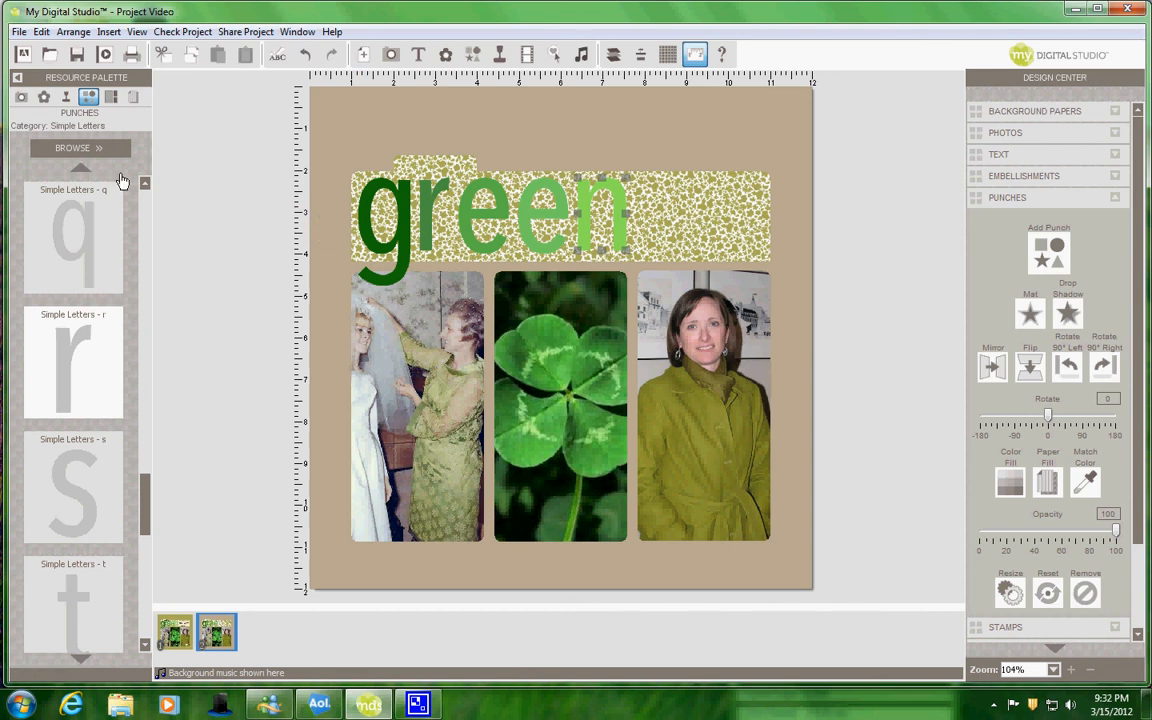
Step: Load the Check This Out - punches category from Photo Boxes and place a wide rounded rectangle punch on the patterned strip beside "green"
left_click(75, 147)
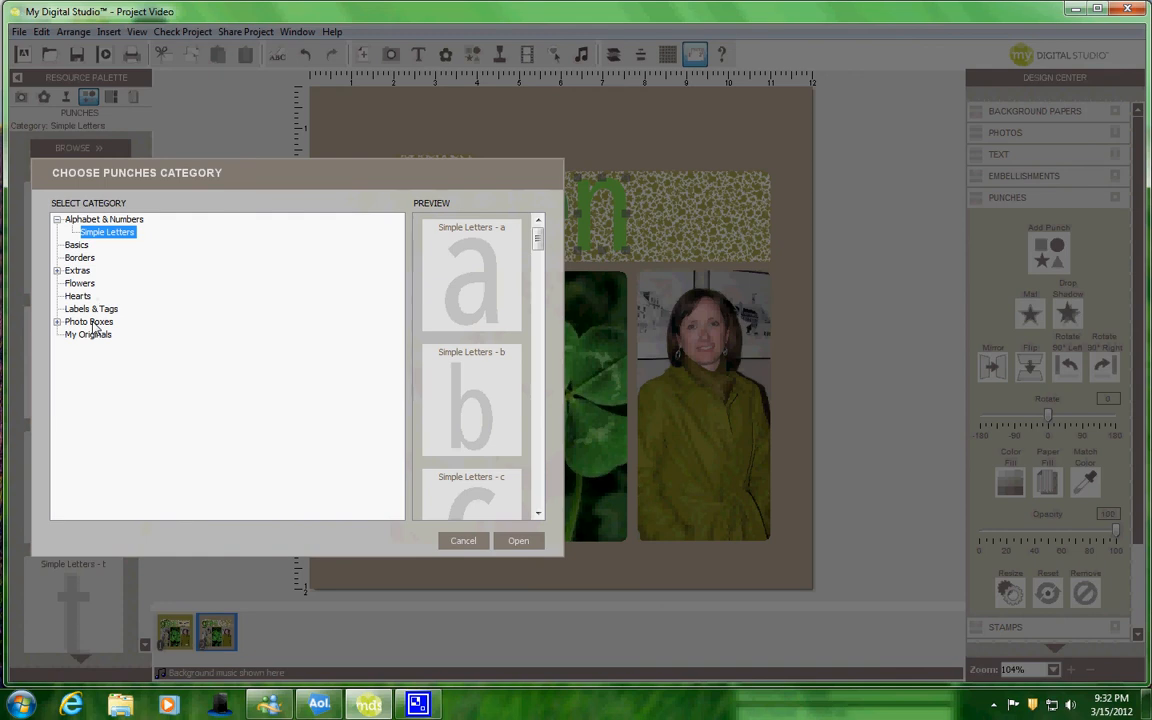
left_click(94, 323)
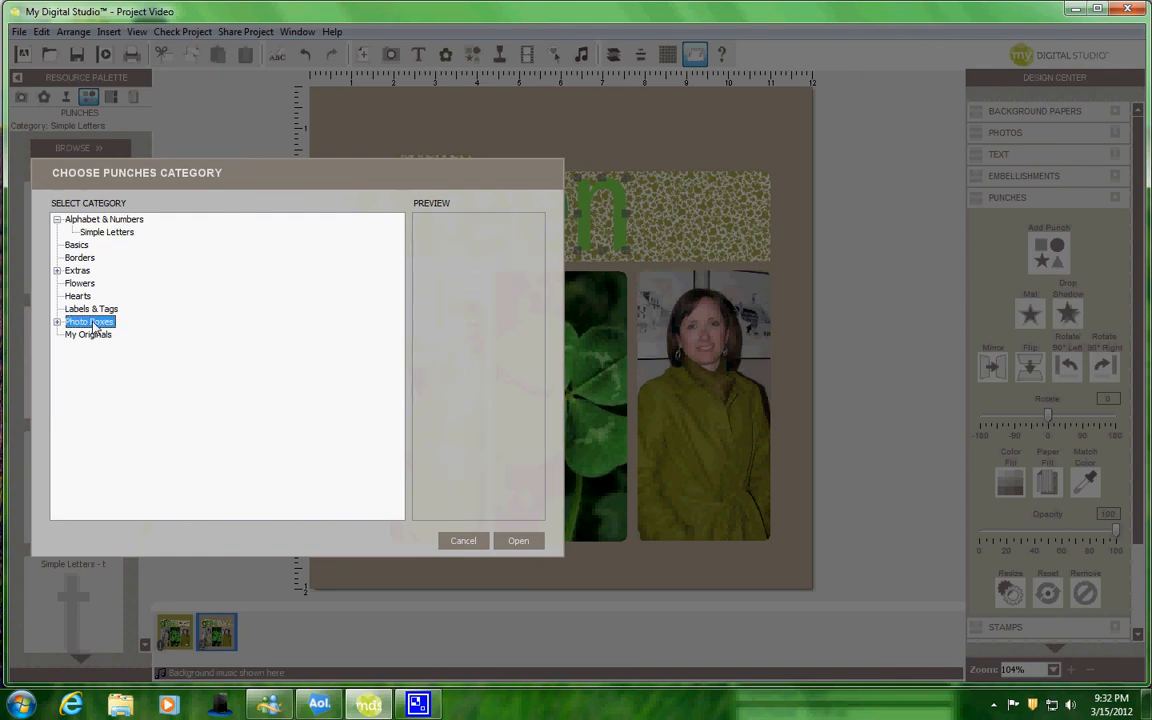
double_click(94, 323)
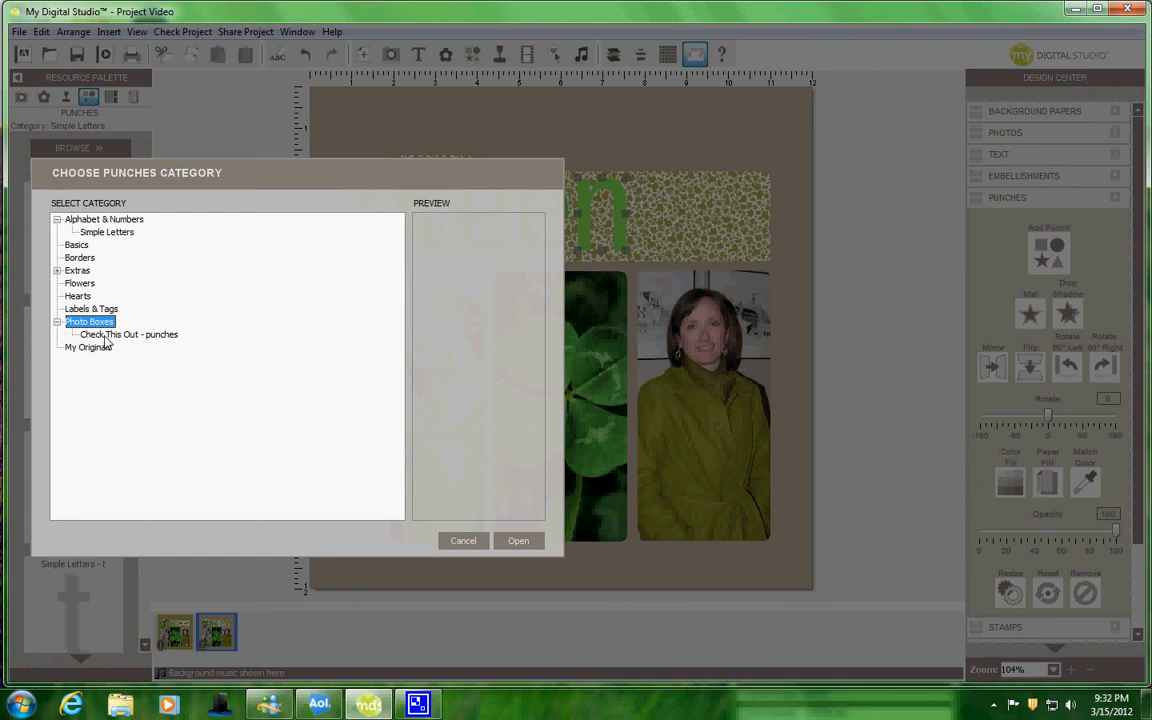
left_click(106, 336)
scroll(490, 416, "down", 5)
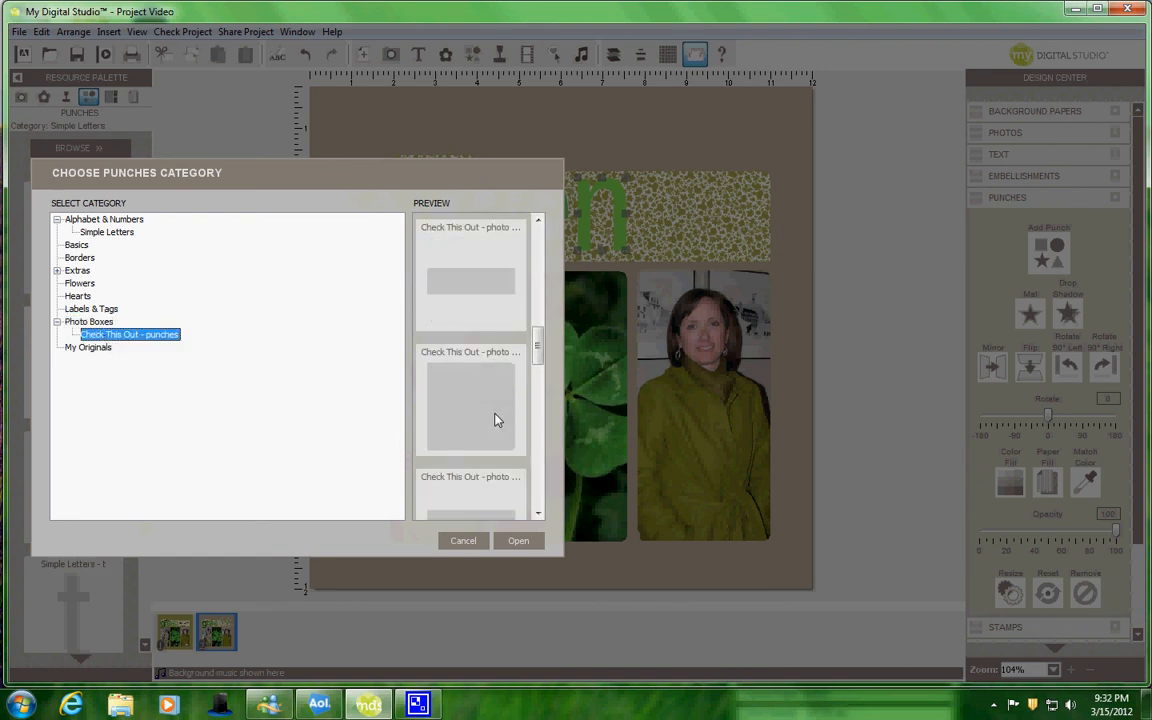
scroll(497, 420, "down", 3)
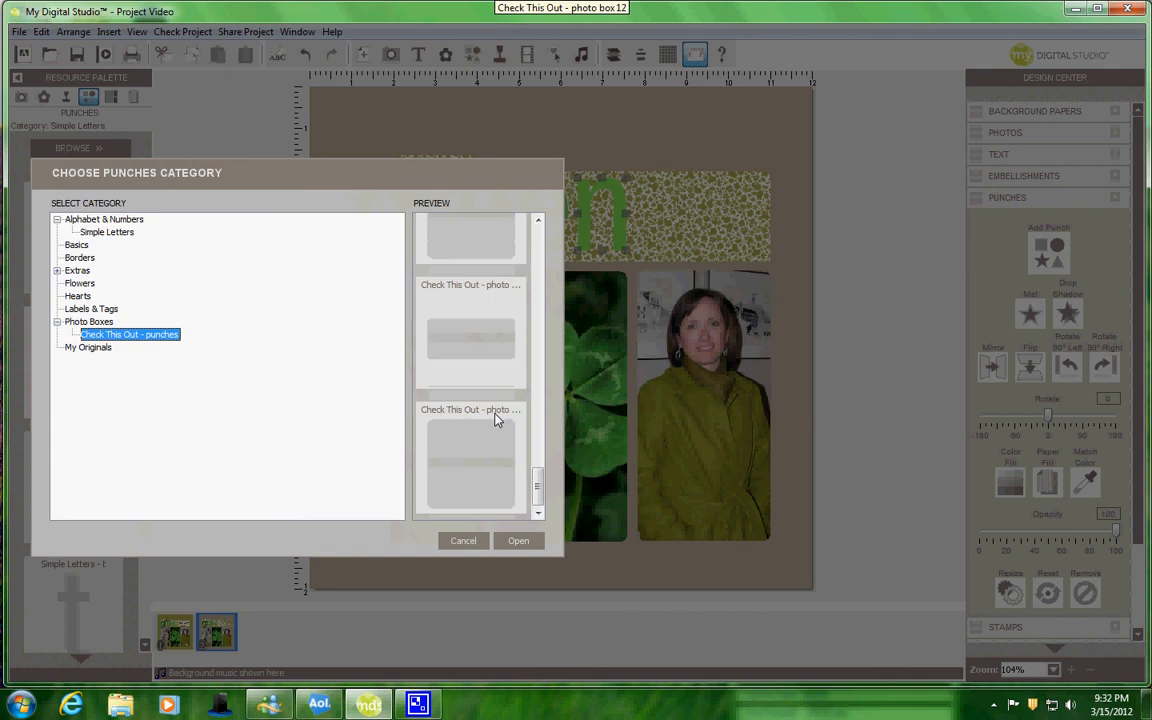
scroll(497, 420, "down", 2)
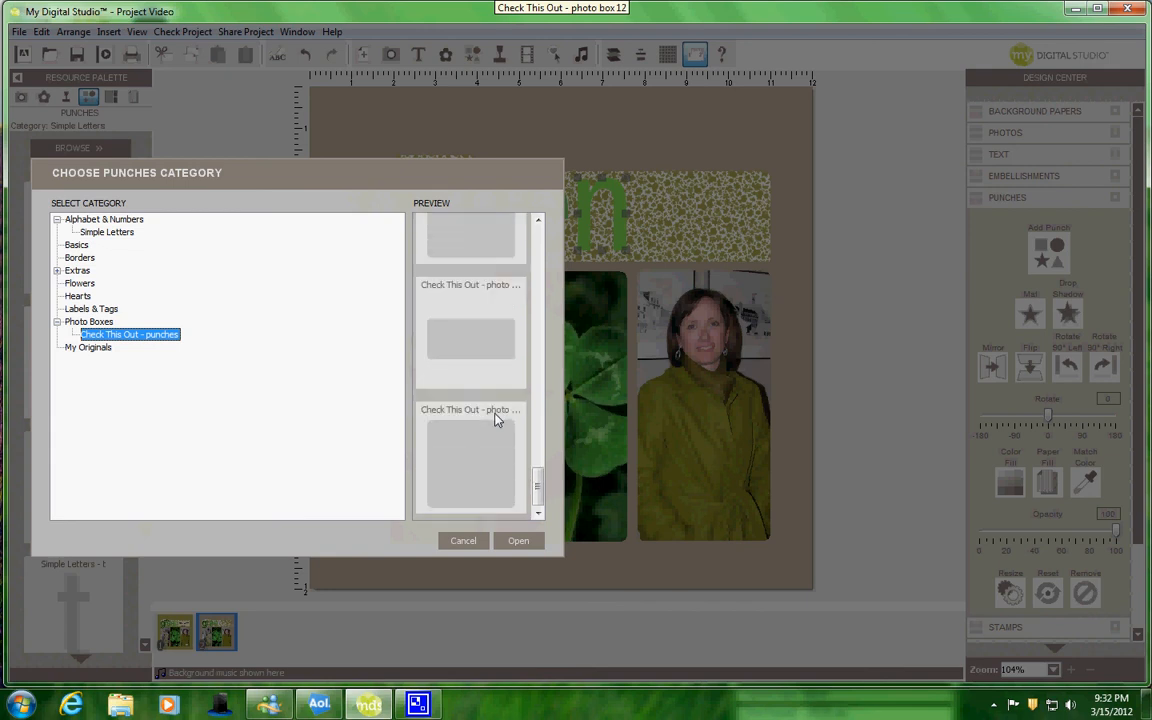
scroll(495, 420, "up", 8)
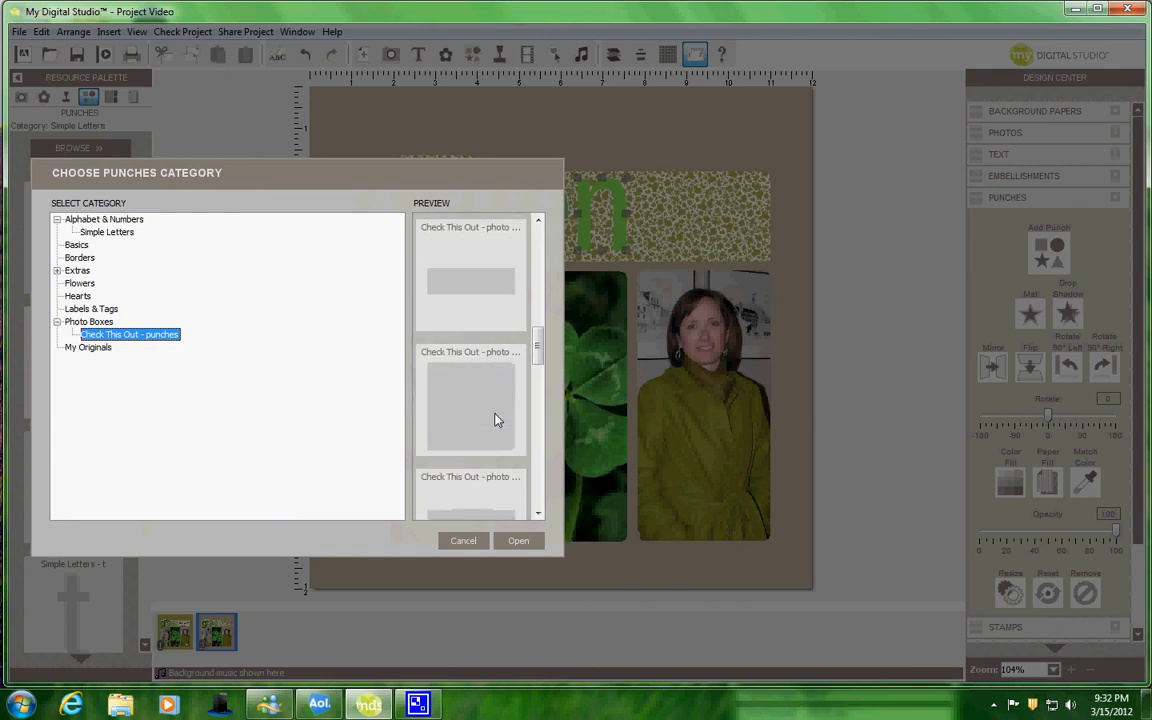
scroll(497, 420, "up", 4)
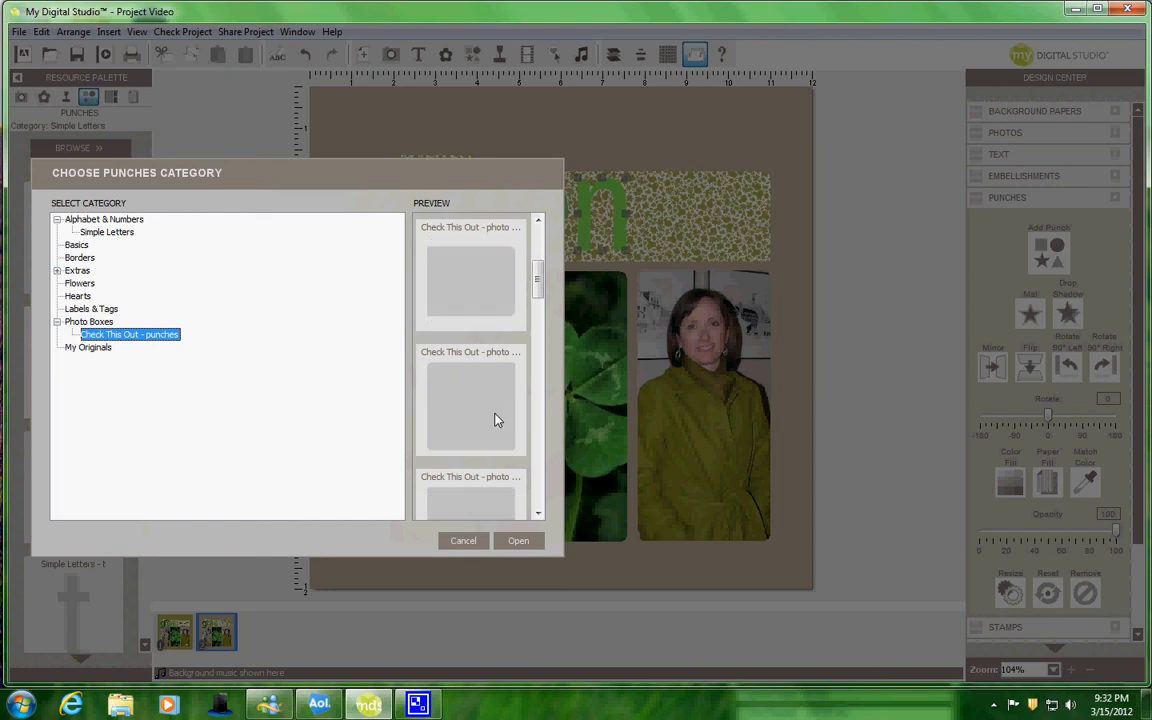
left_click(518, 541)
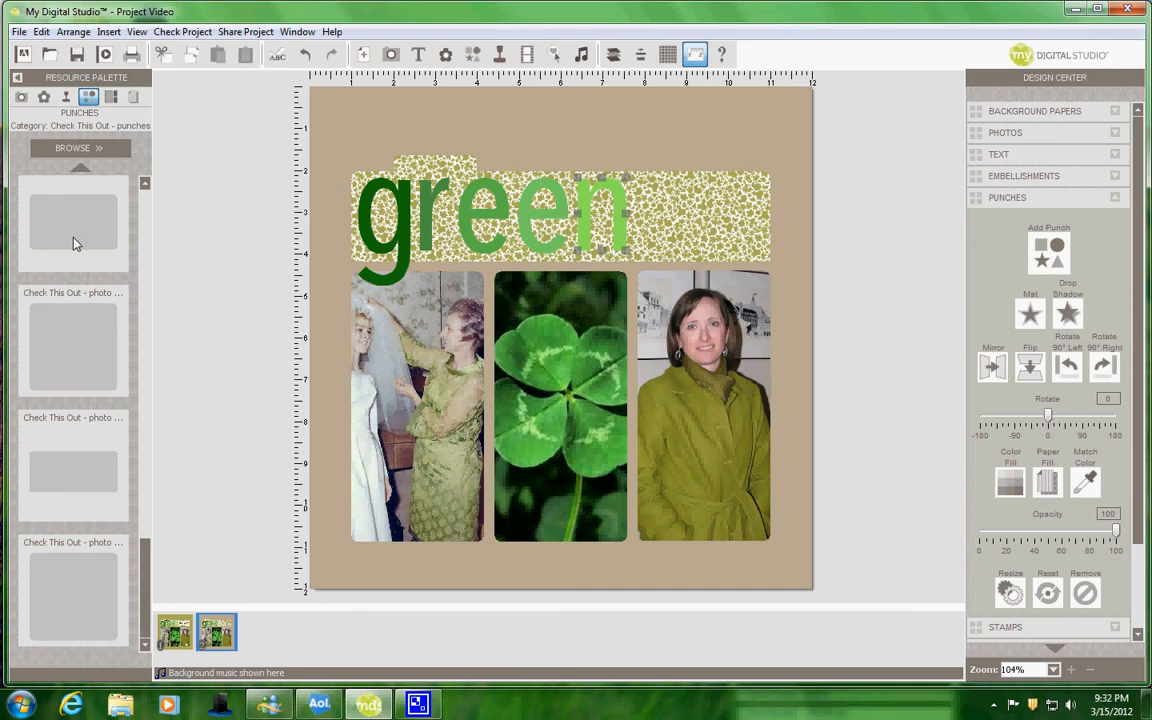
left_click_drag(73, 243, 689, 225)
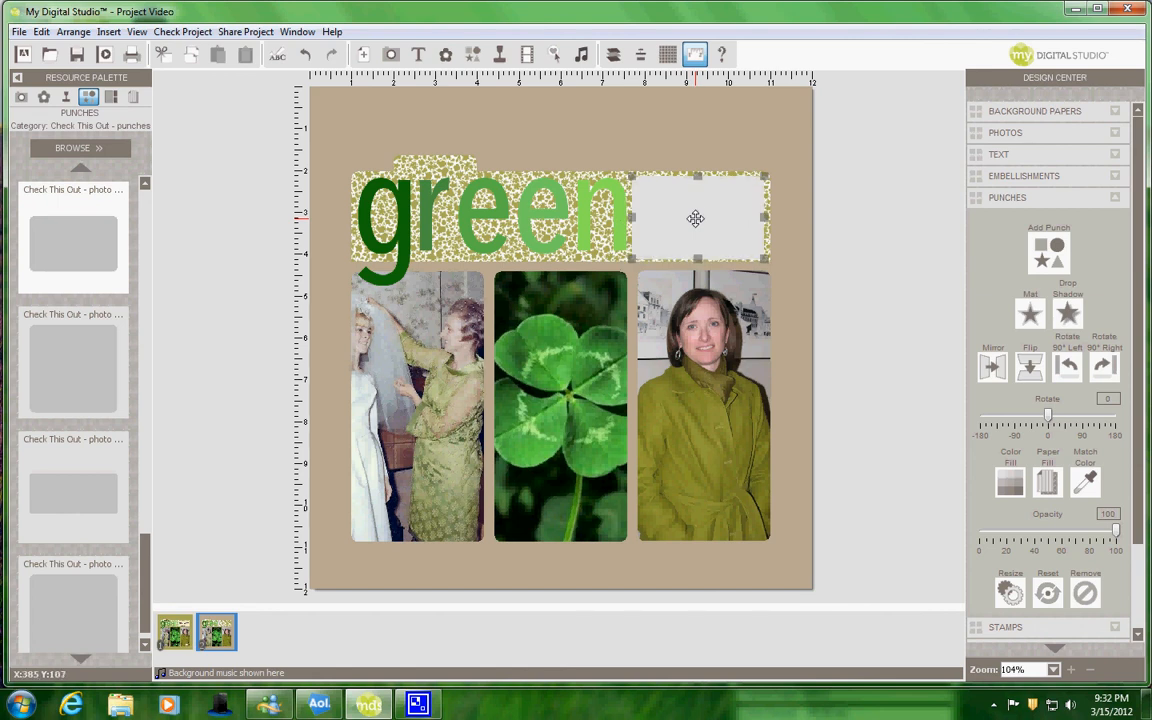
Step: Fill the new rectangle punch with the pale cream Stampin' Up! palette color and set its opacity to 75
left_click(1010, 482)
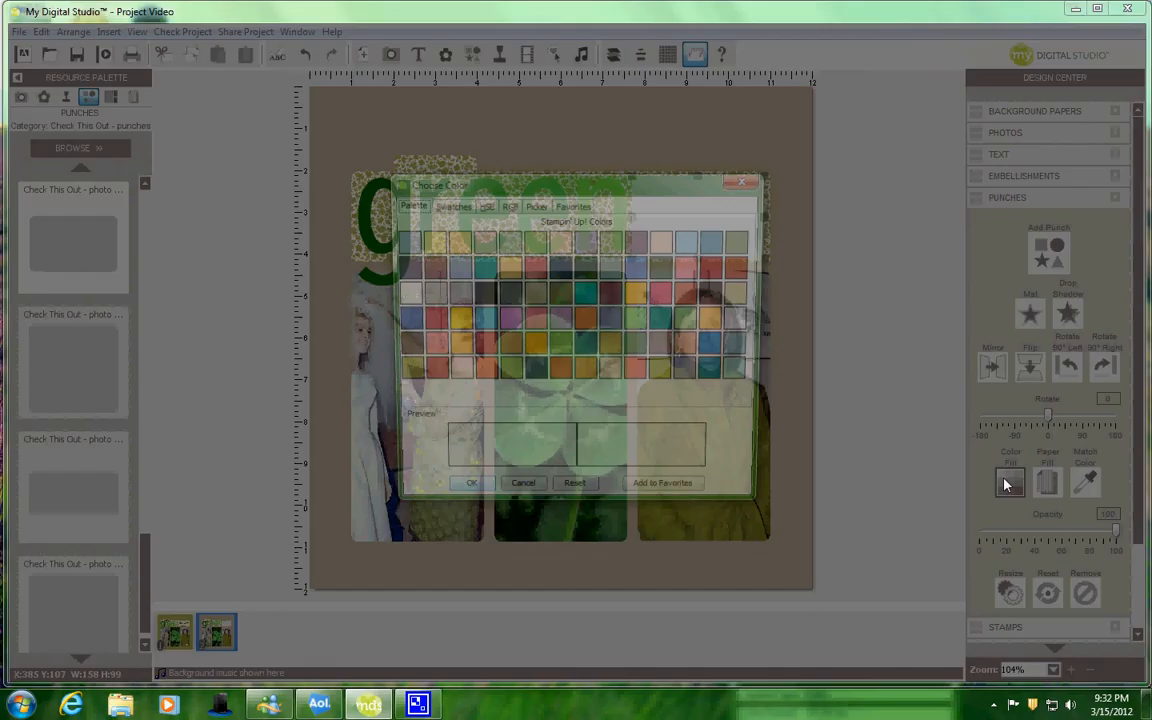
left_click(400, 296)
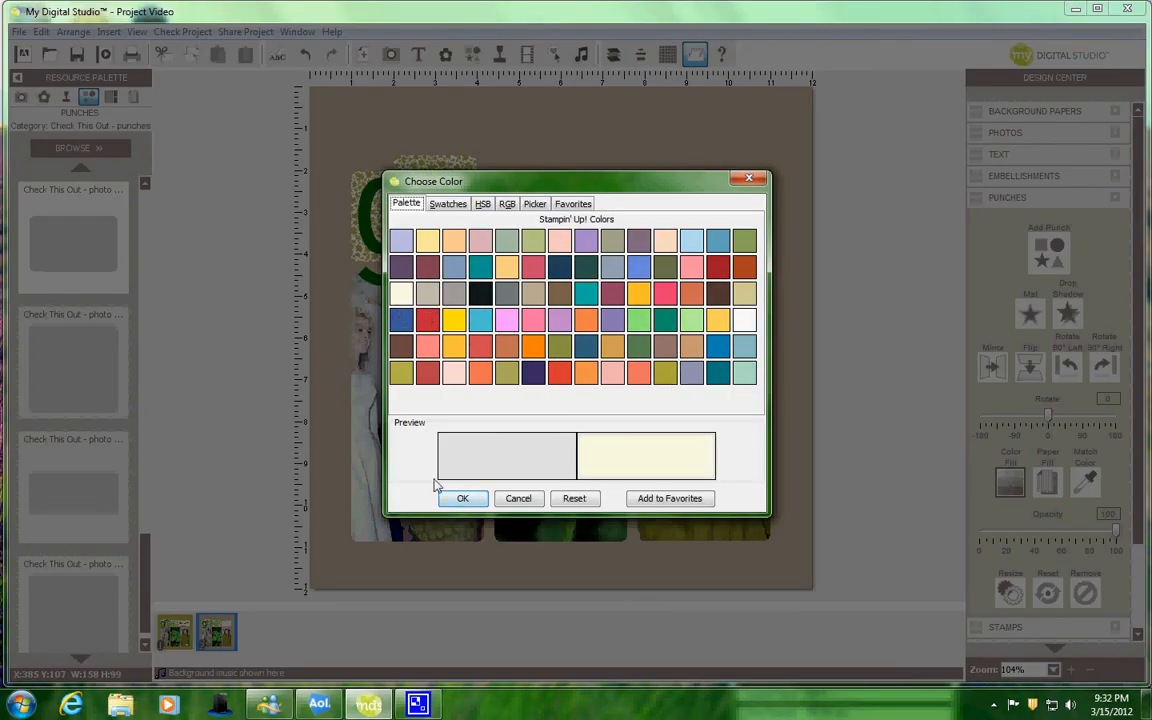
left_click(460, 497)
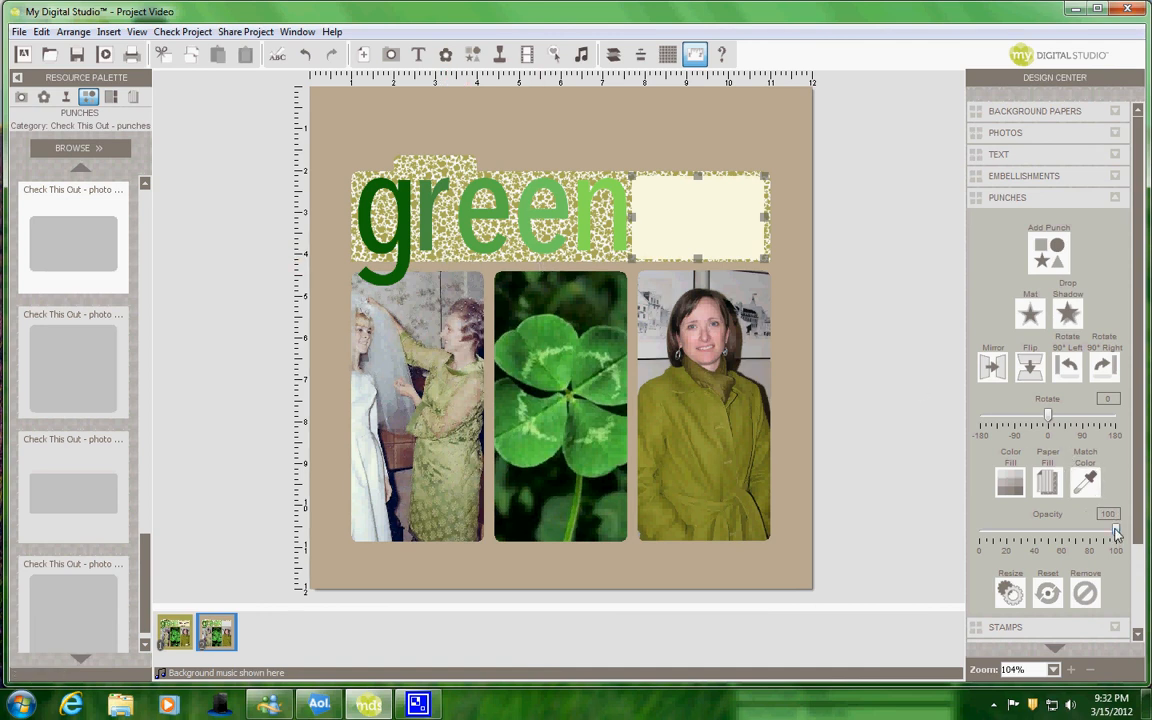
left_click_drag(1116, 532, 1080, 532)
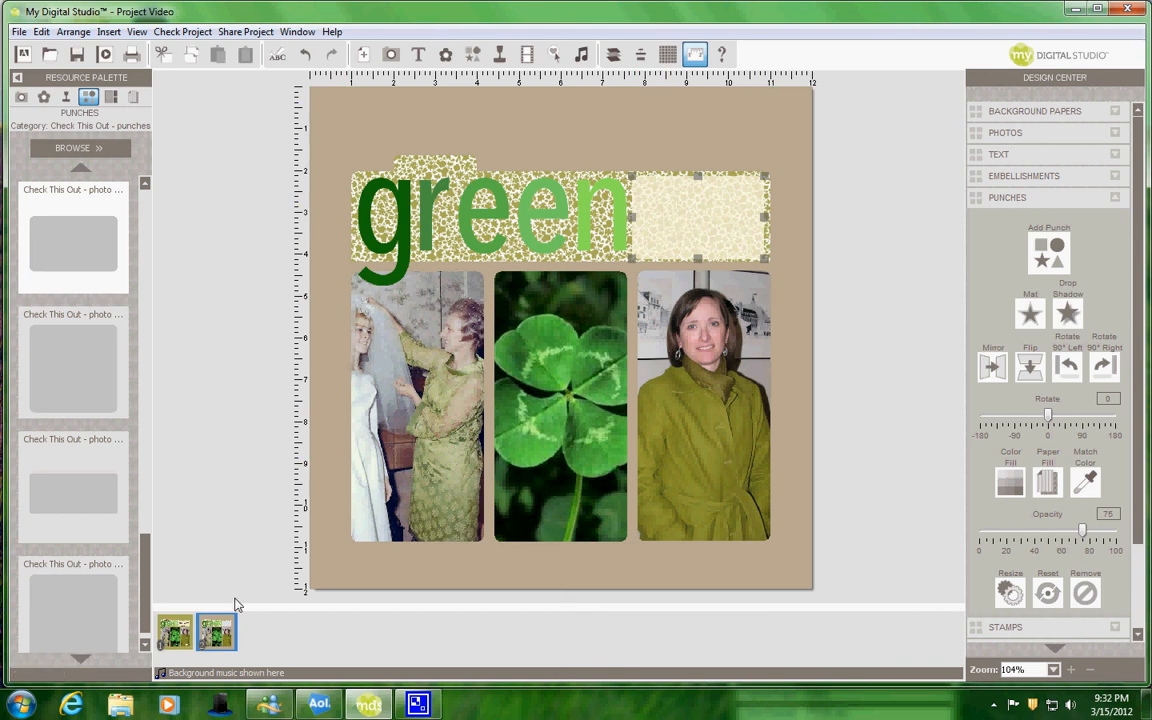
Step: Display the project's first page to consult the original layout
left_click(175, 632)
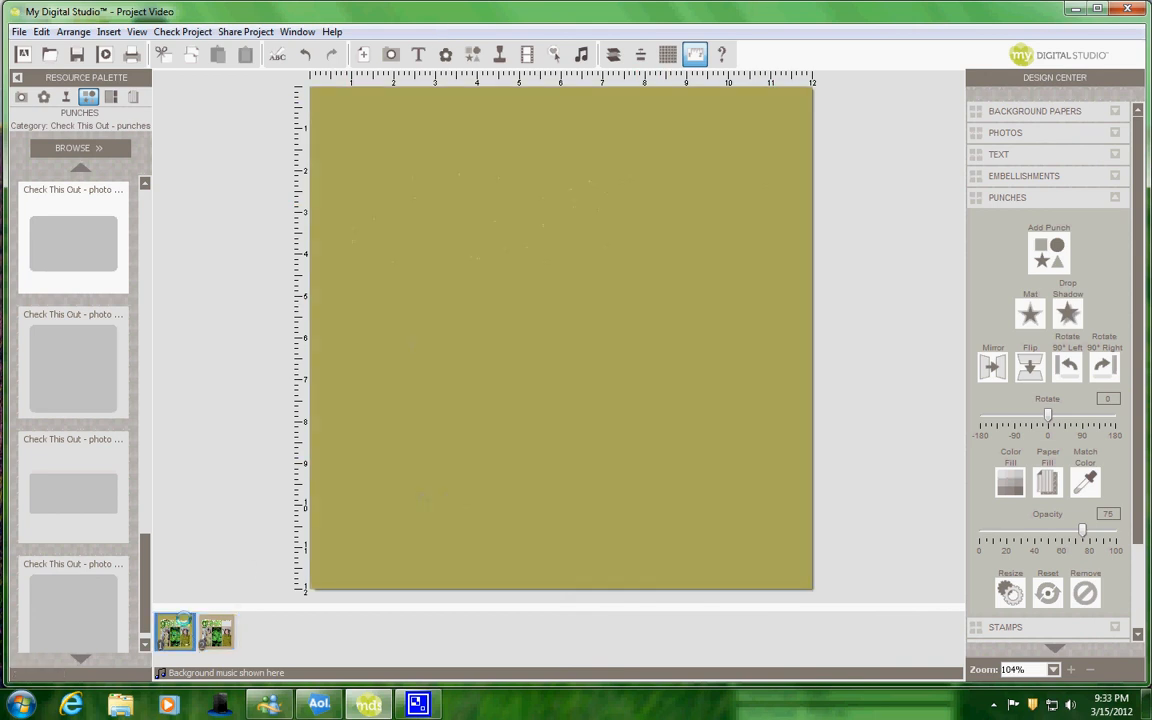